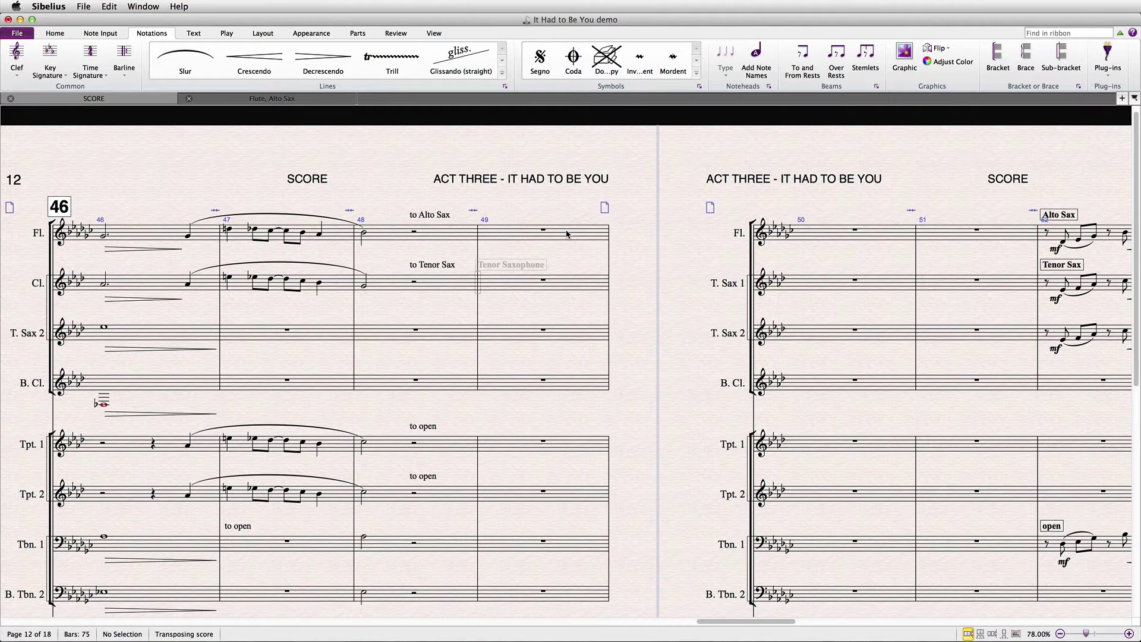
Insert an Alto Saxophone instrument change on the Flute staff at bar 49.
left_click(59, 37)
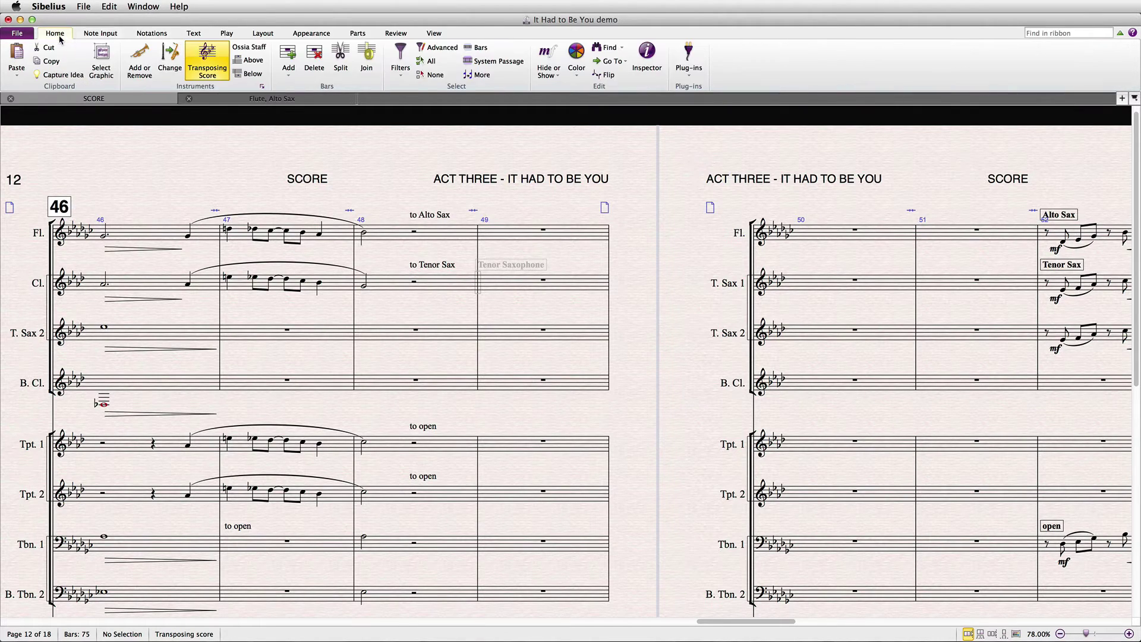
left_click(172, 69)
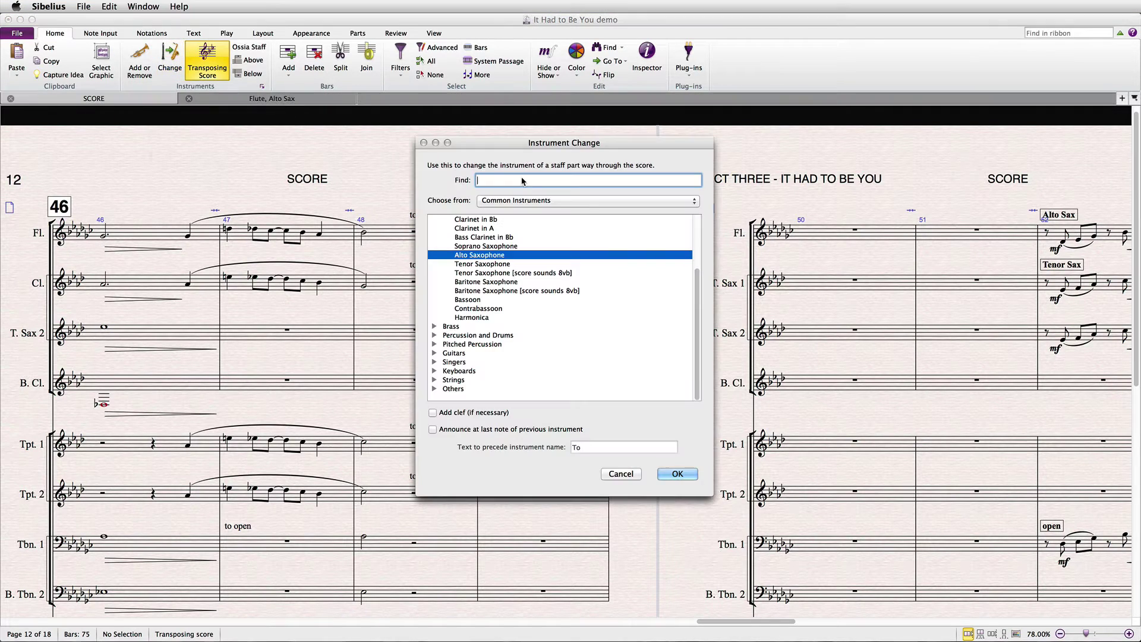
key("Return")
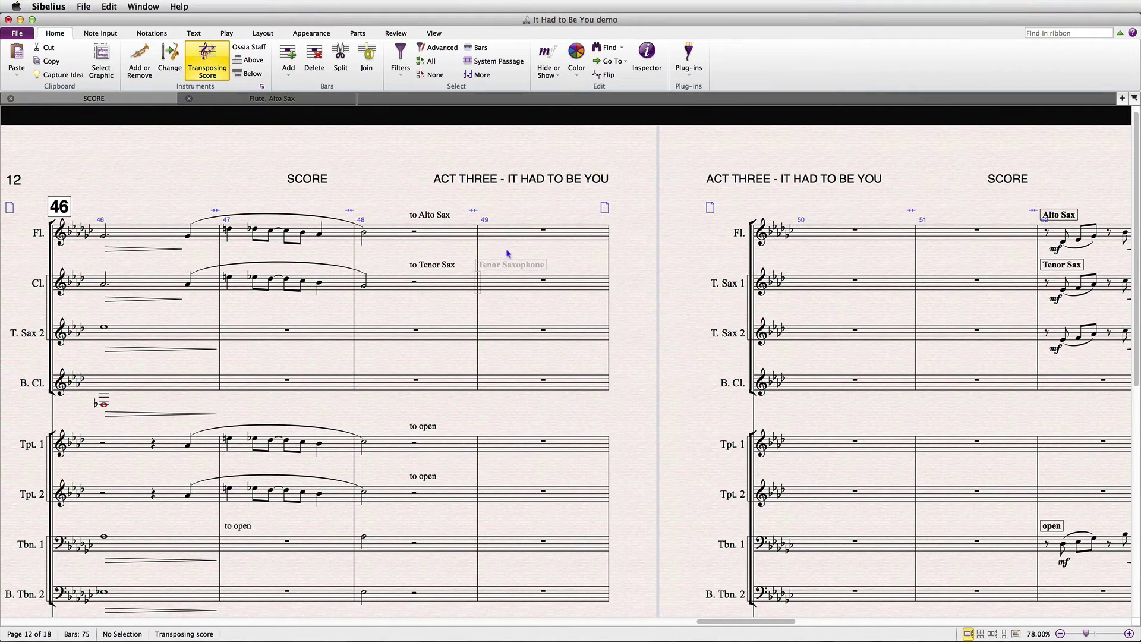
left_click(482, 232)
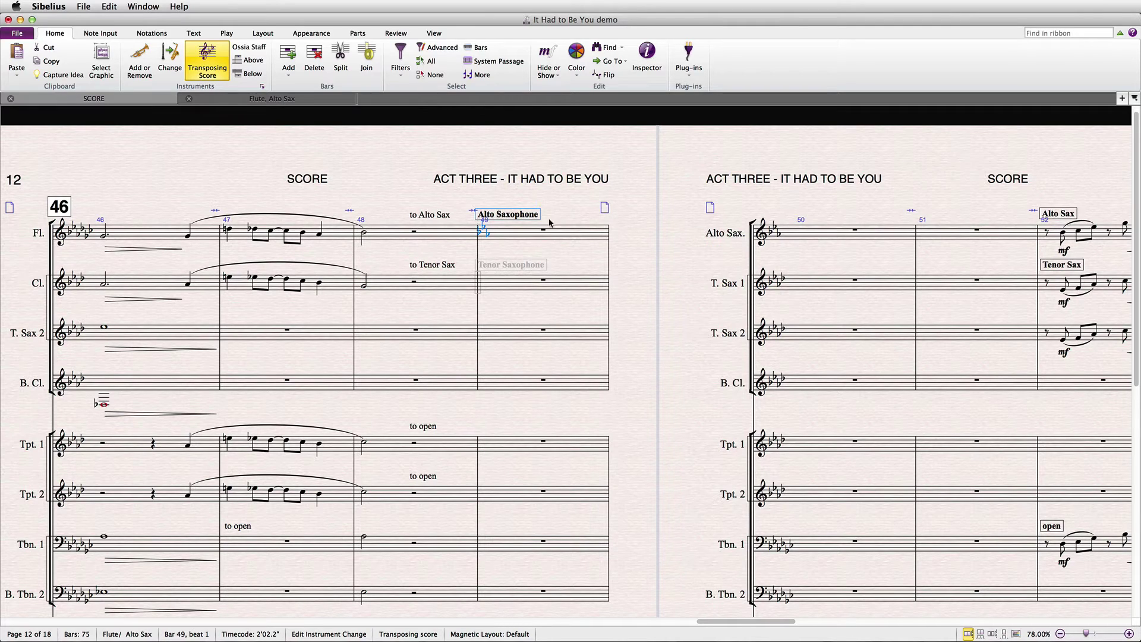
Select bar 49 of the Flute staff and view the Flute, Alto Sax part.
left_click(516, 216)
left_click(546, 237)
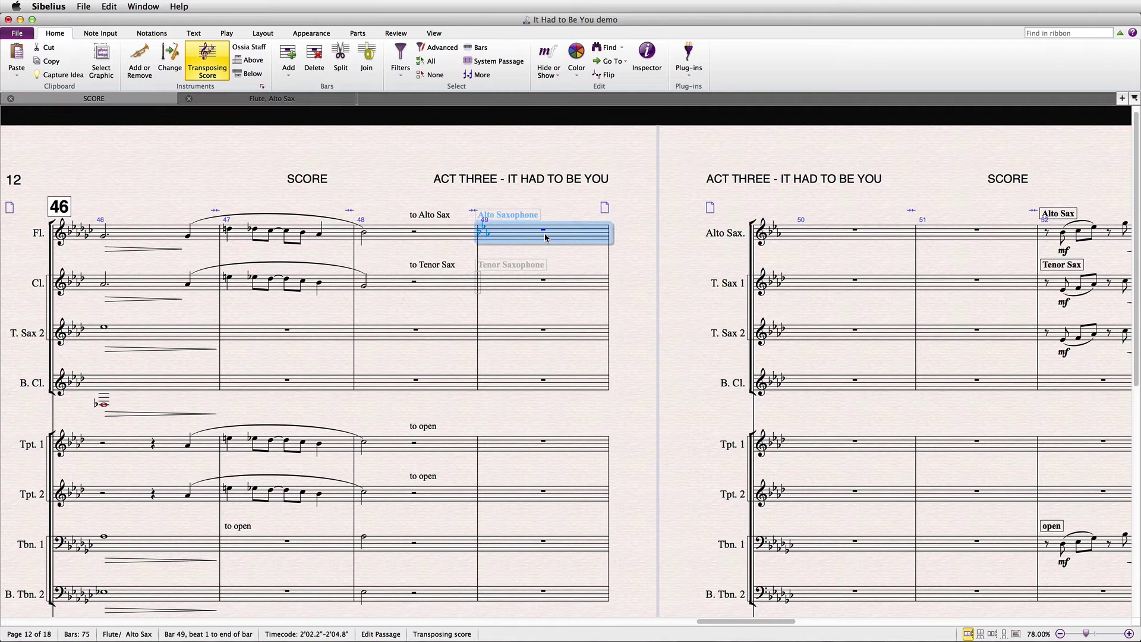
key("w")
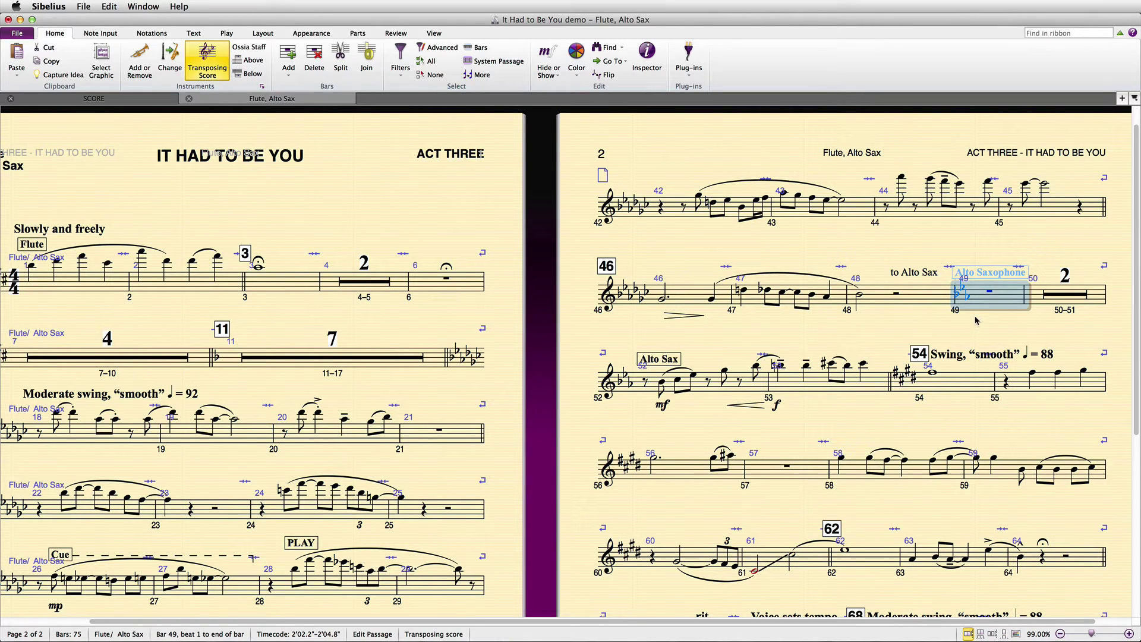
Move the Alto Saxophone change to the end of bar 48, adjusting it in score and part.
key("w")
left_click(485, 232)
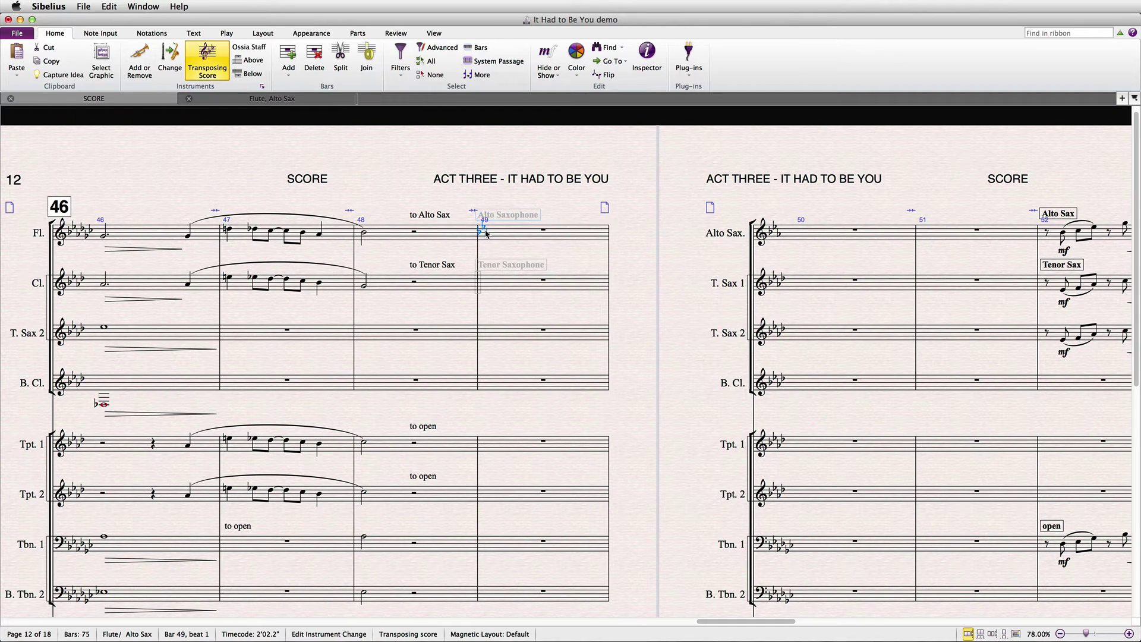
left_click_drag(485, 233, 470, 231)
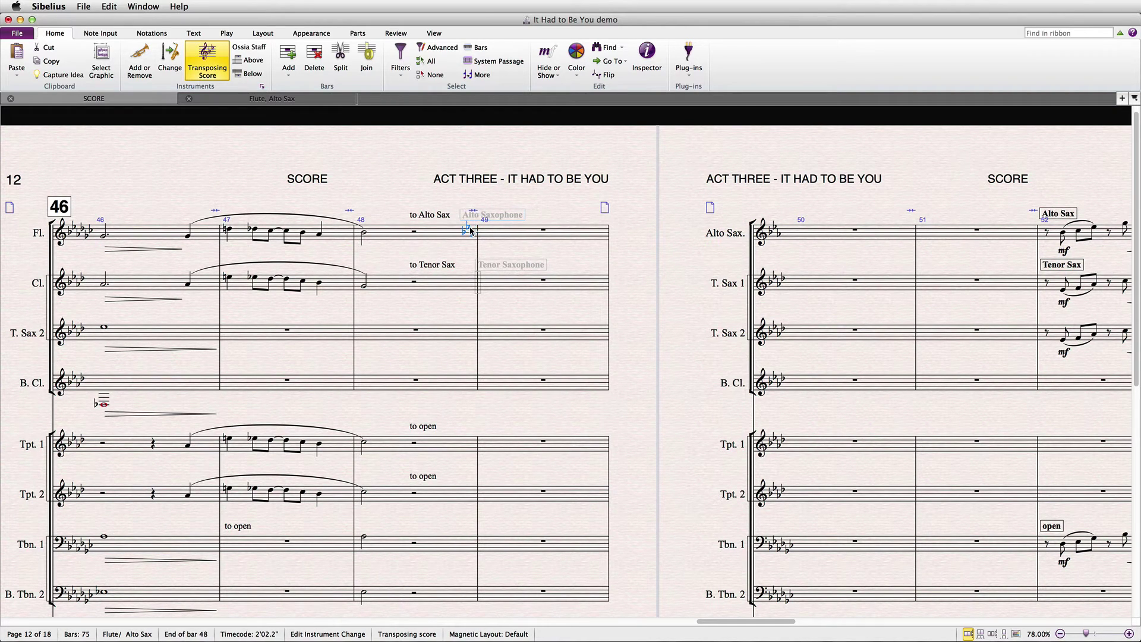
key("w")
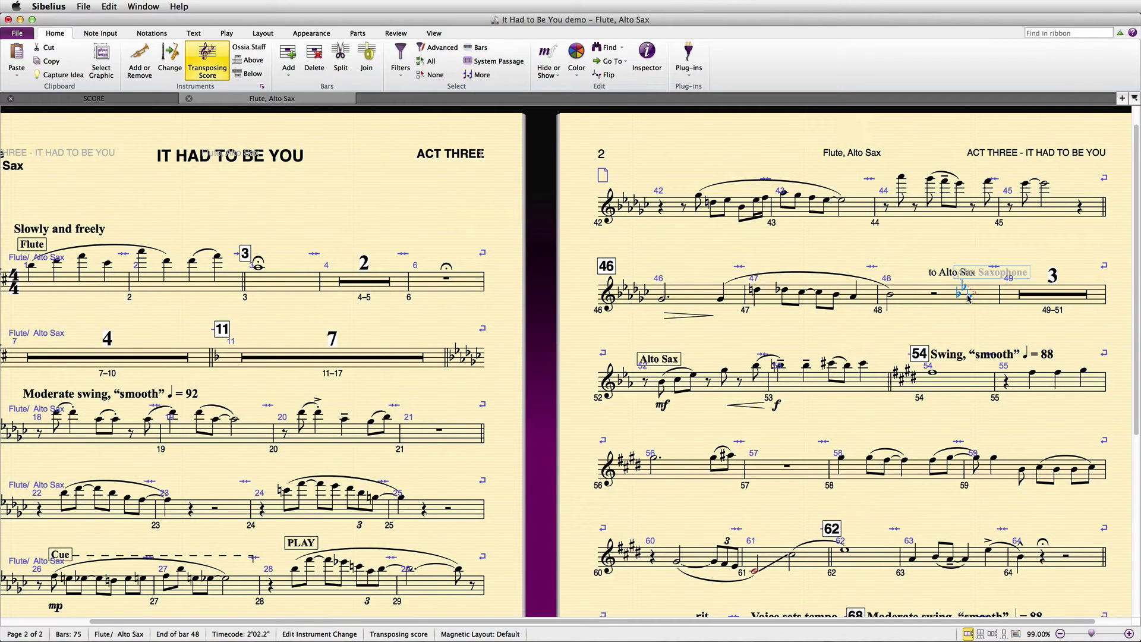
mouse_move(970, 298)
left_mouse_down()
mouse_move(1013, 300)
mouse_move(951, 299)
left_mouse_up()
key("w")
key("w")
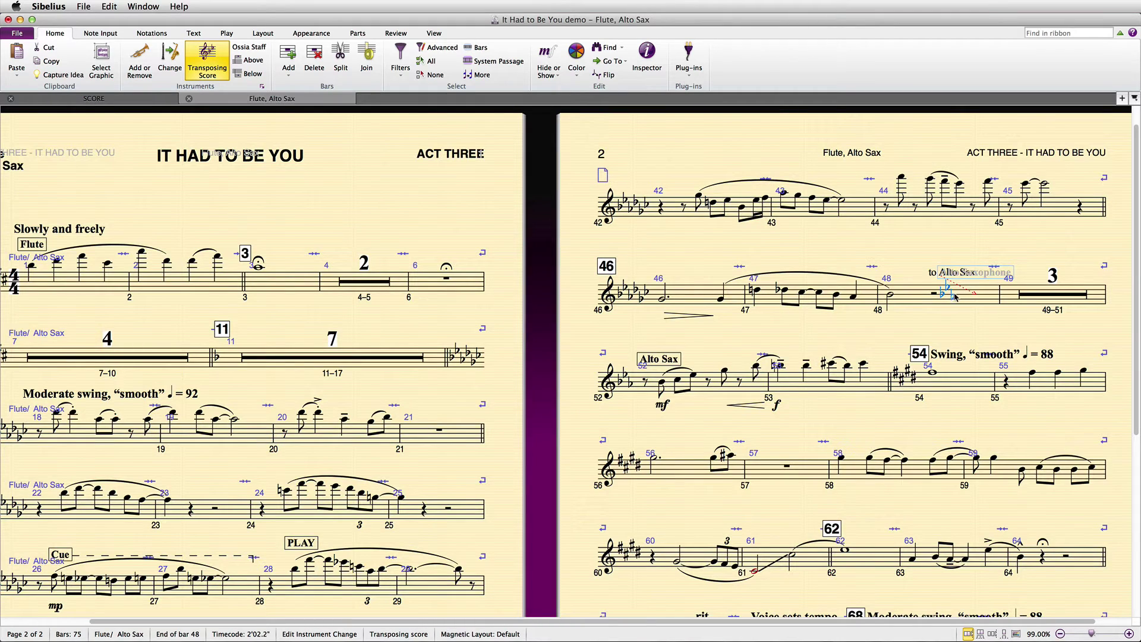
left_click_drag(954, 296, 991, 299)
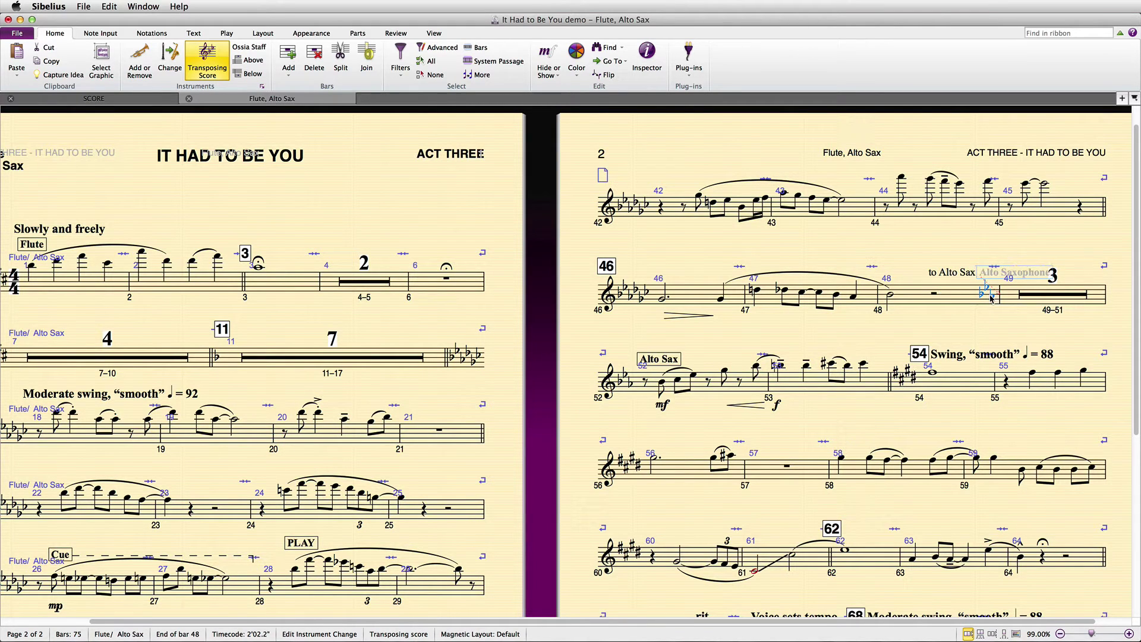
Start a new system at bar 49 in the part, then return to the full score.
left_click(1002, 301)
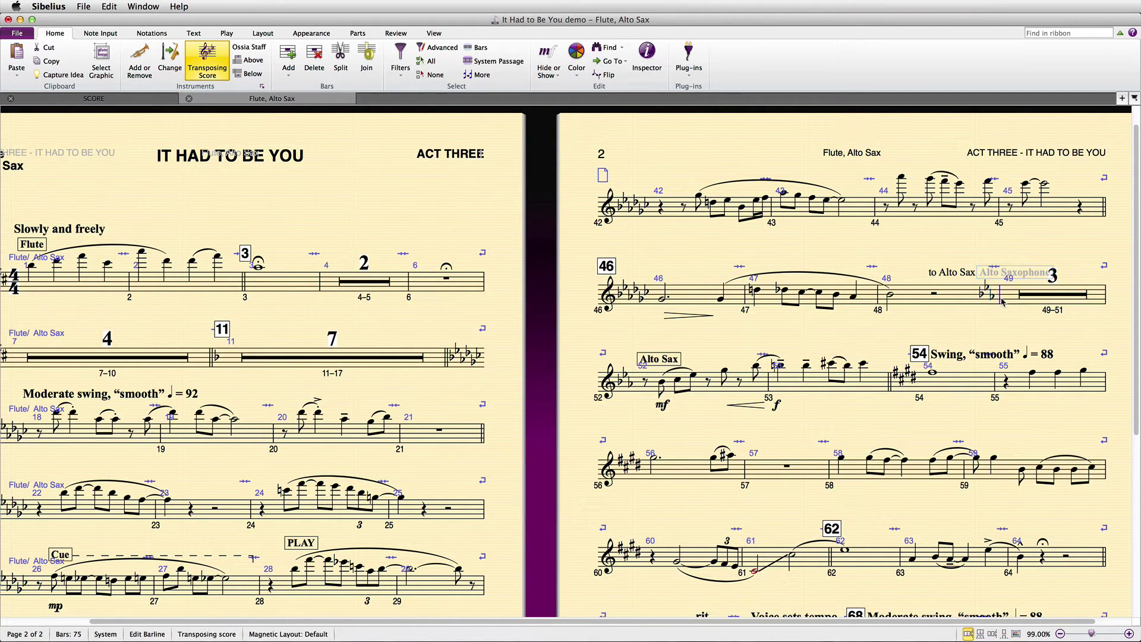
key("Return")
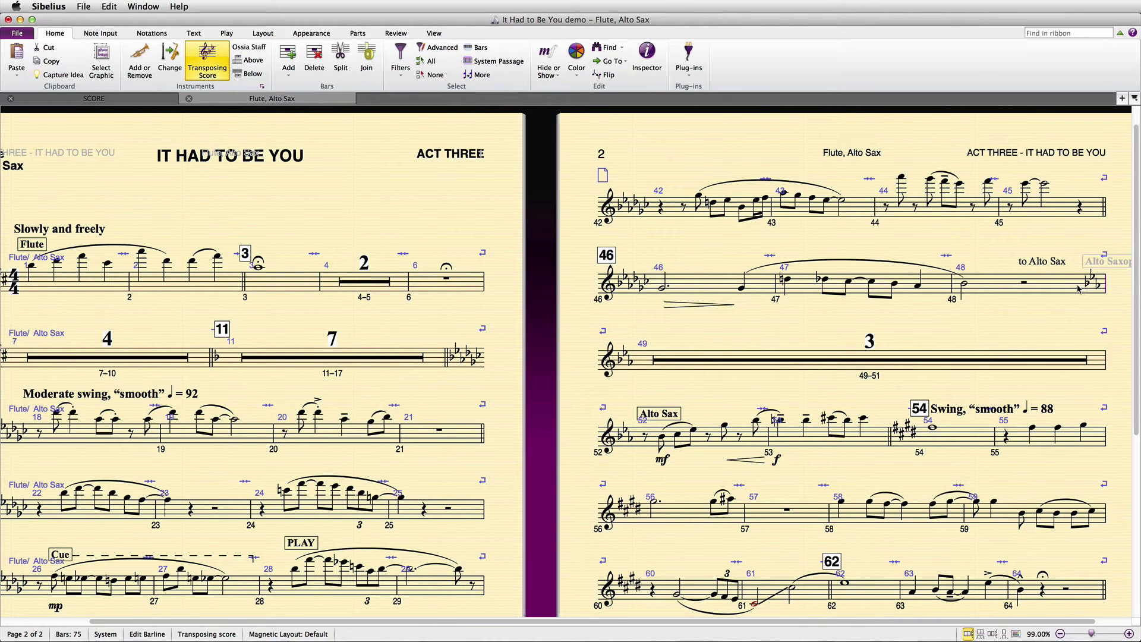
key("w")
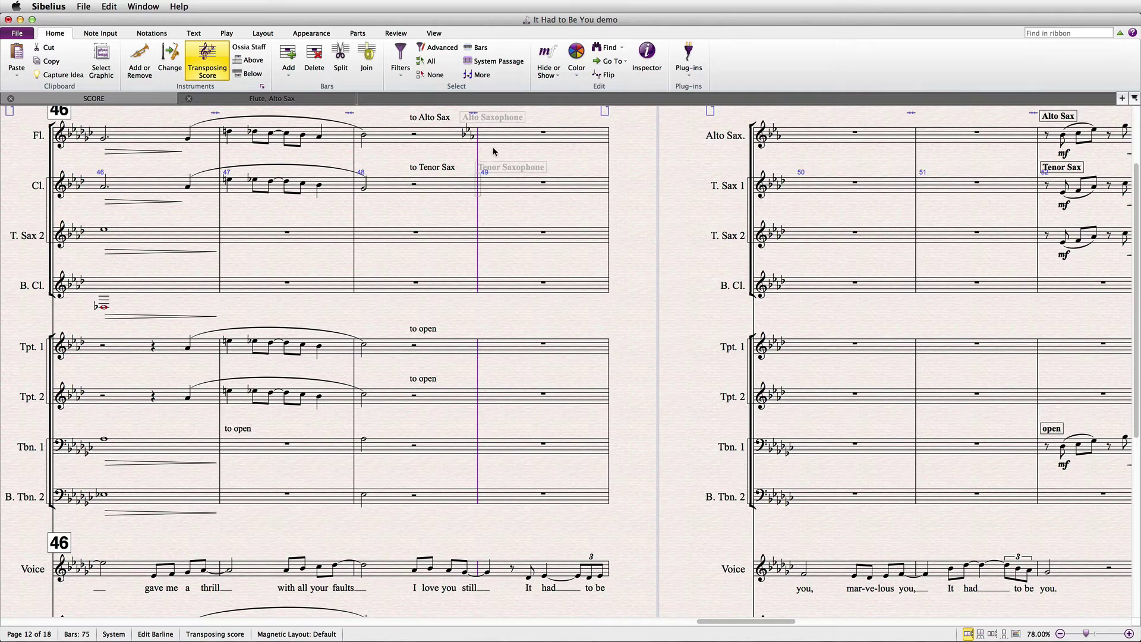
Delete the Alto Saxophone instrument change and select the barline before bar 49.
key("Escape")
left_click(467, 136)
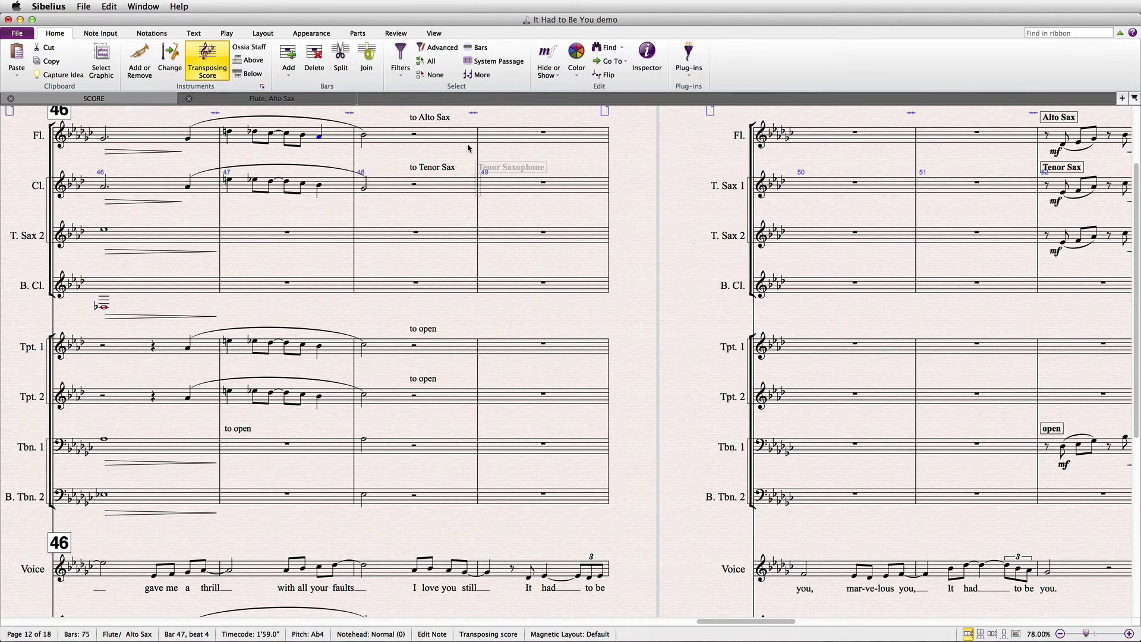
key("Delete")
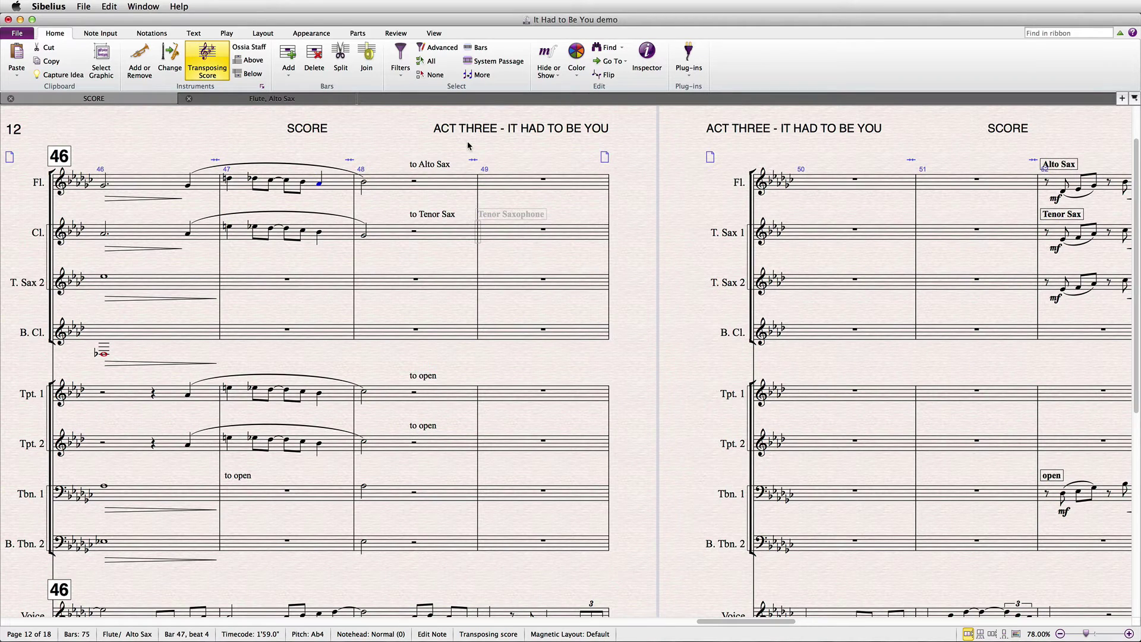
left_click(476, 208)
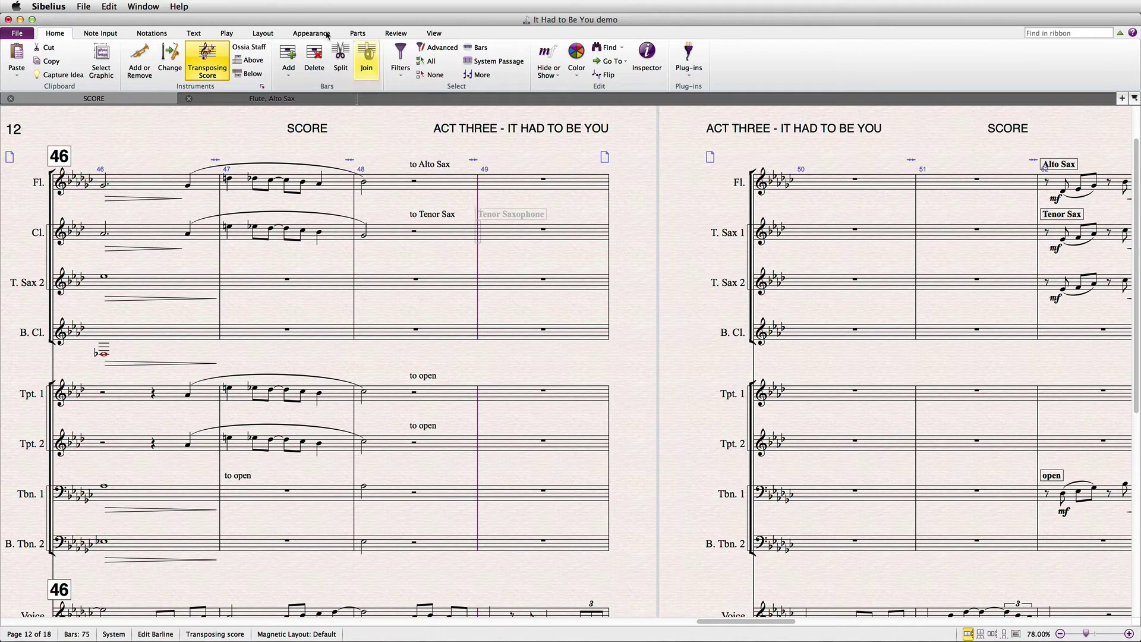
Set the barline before bar 49 to Normal from the Notations barline gallery.
left_click(158, 35)
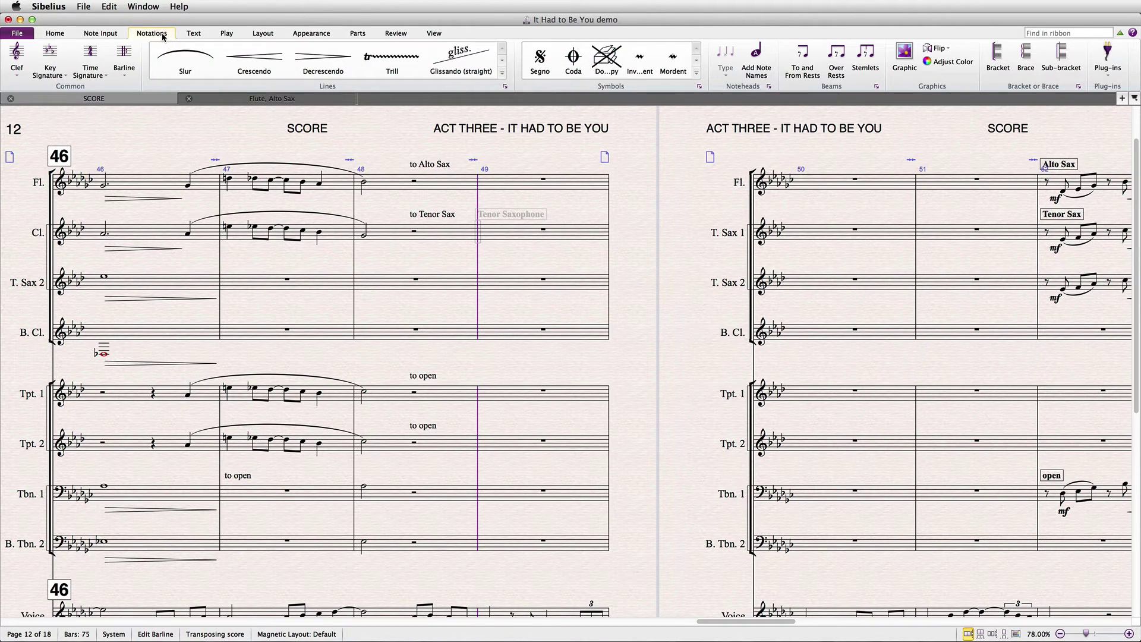
left_click(124, 59)
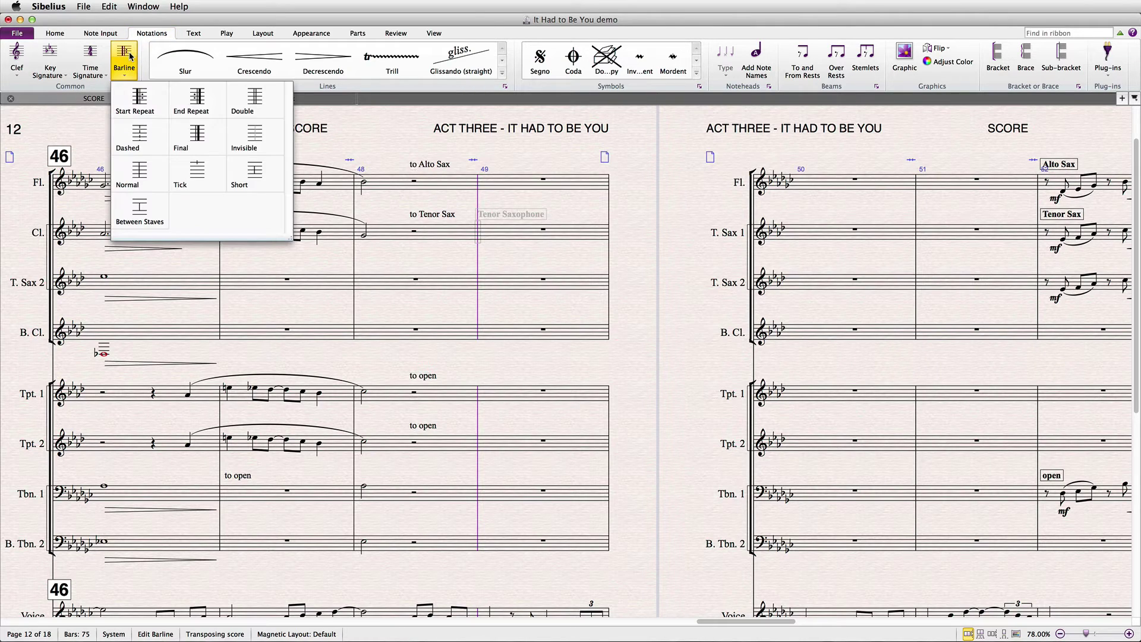
left_click(135, 175)
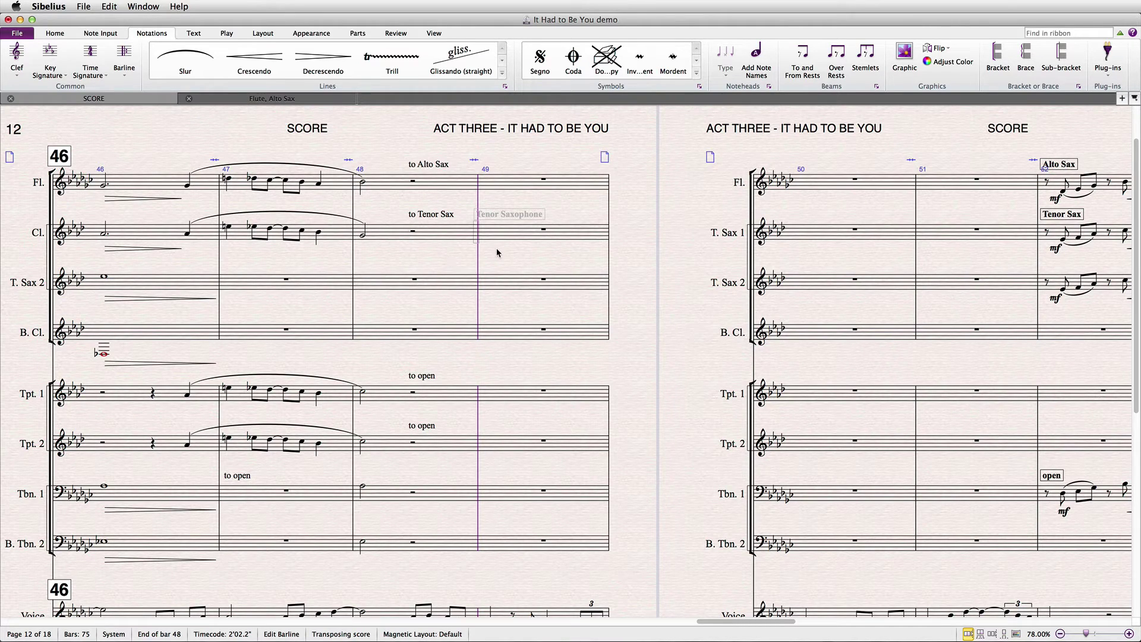
Re-insert an Alto Saxophone change on the Flute staff at bar 49 using the shortcut.
key("Escape")
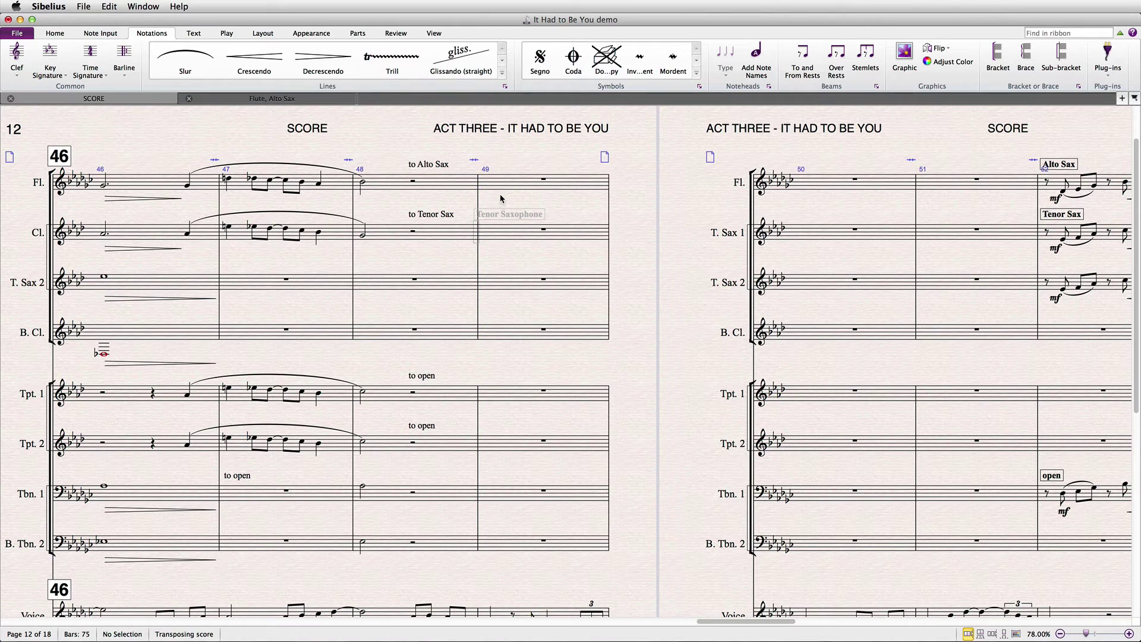
key("super+shift+i")
key("Return")
left_click(478, 180)
Check bar 49 in the Flute, Alto Sax part, then return to the full score.
left_click(504, 190)
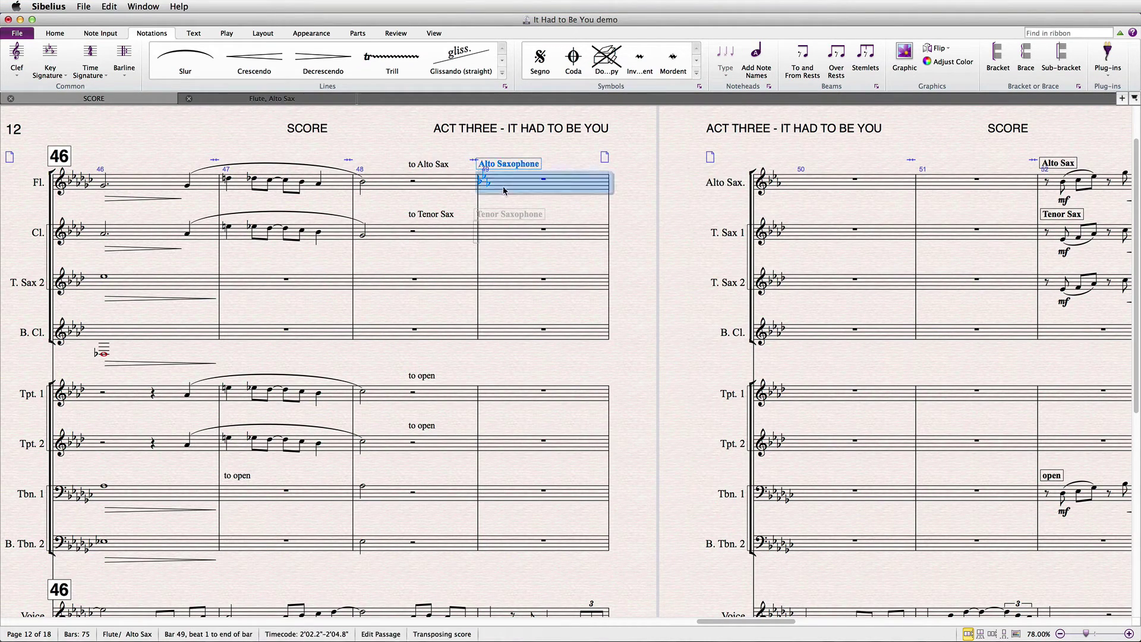
key("w")
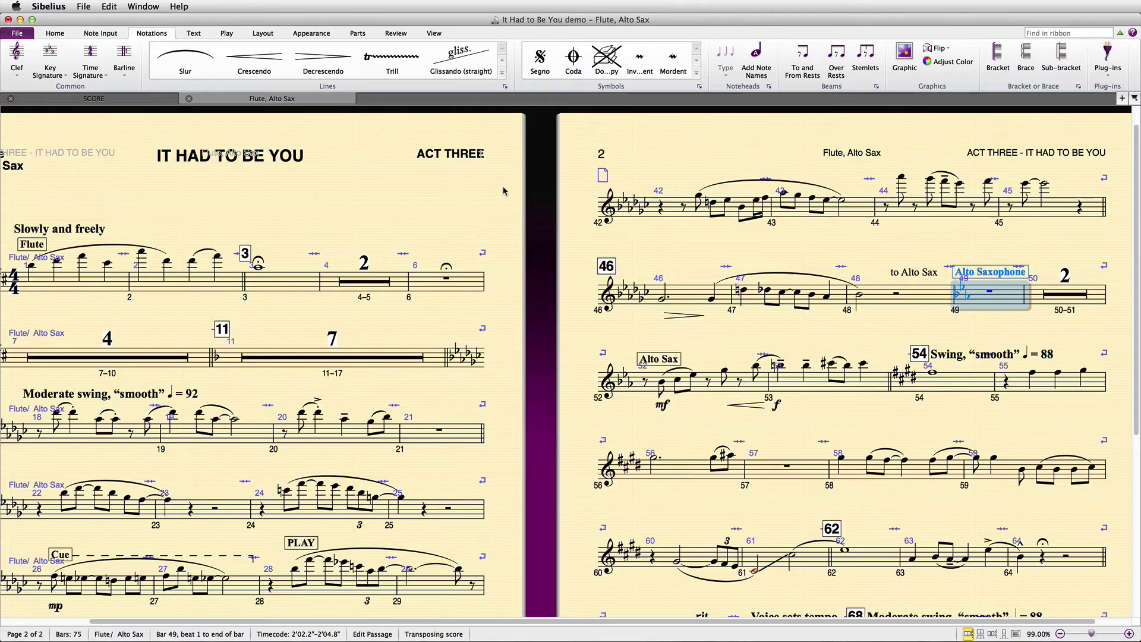
key("w")
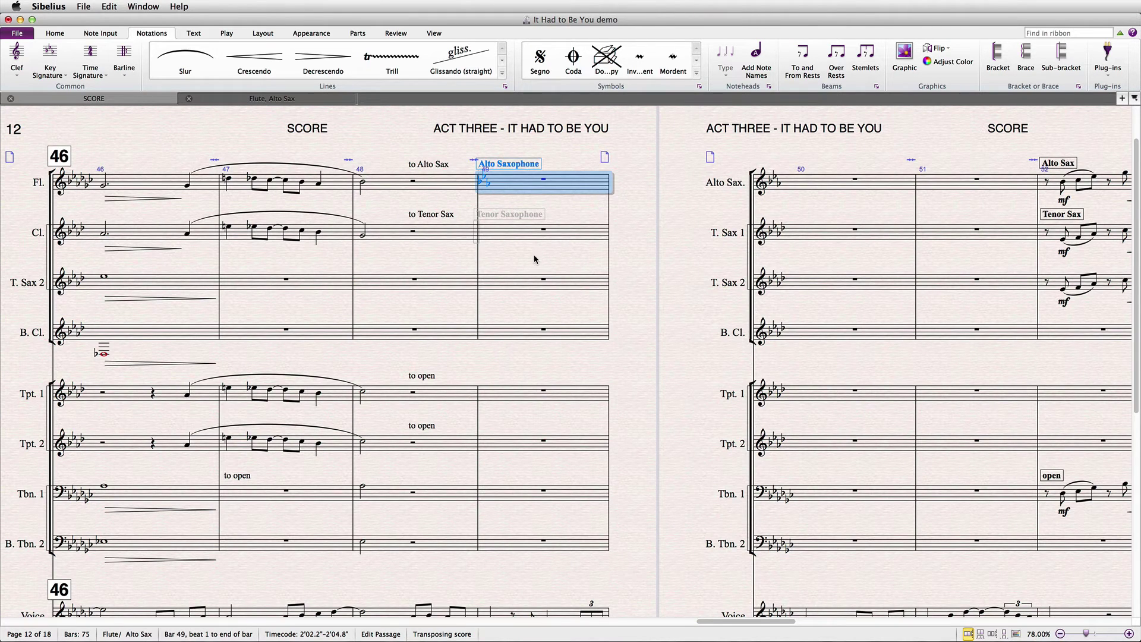
key("Escape")
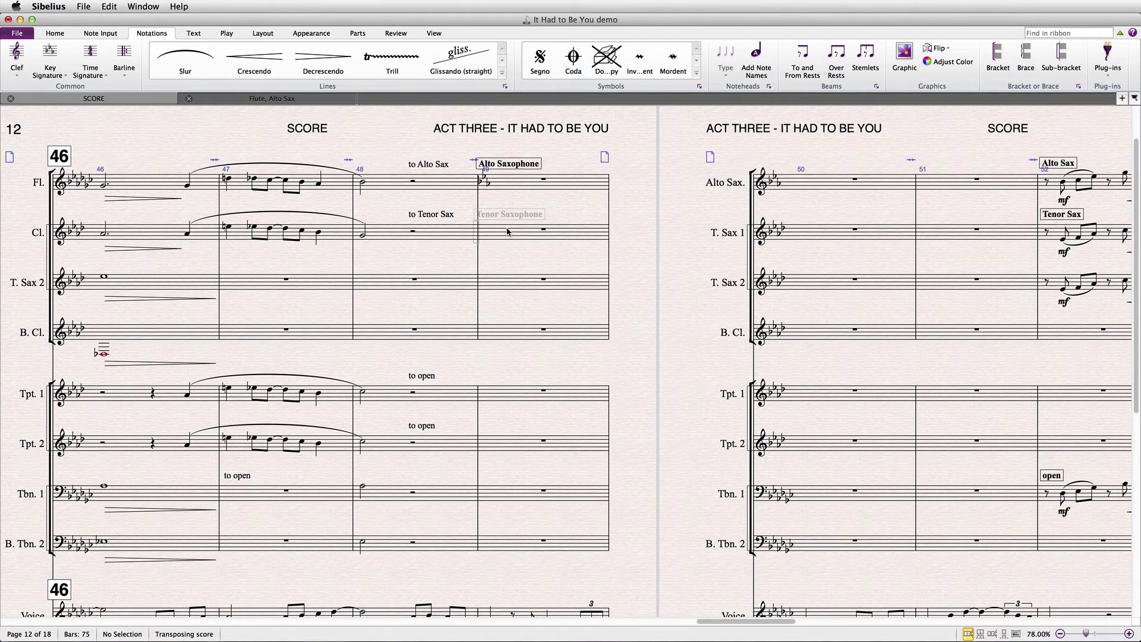
Add a system break after bar 48 and drag the Alto Saxophone change to bar 48's end.
left_click(479, 201)
key("Return")
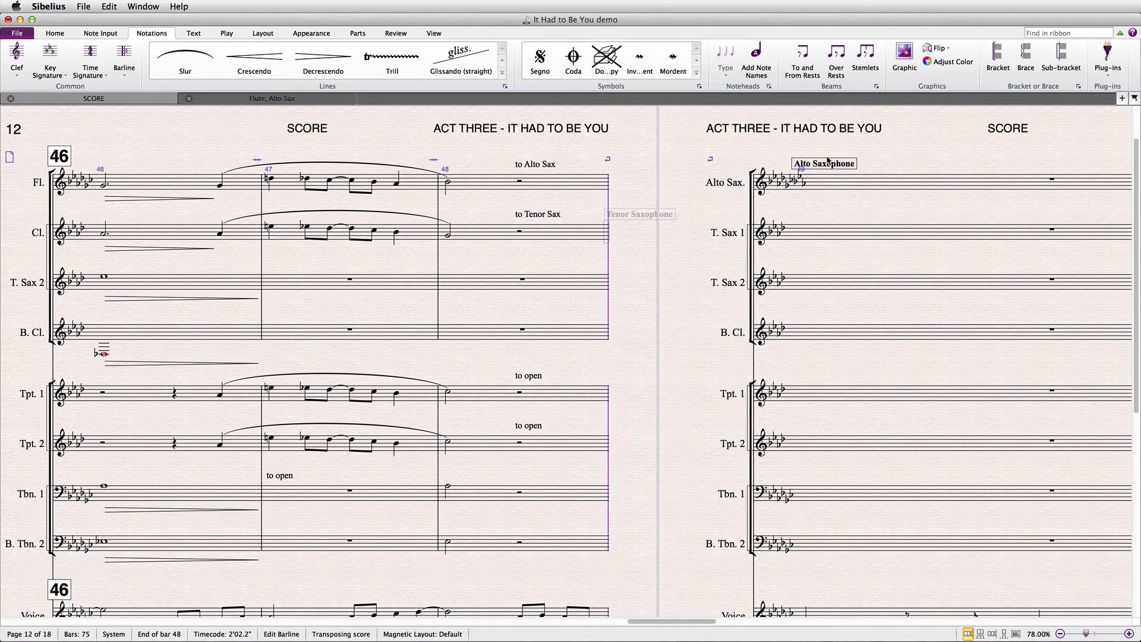
left_click_drag(828, 160, 435, 180)
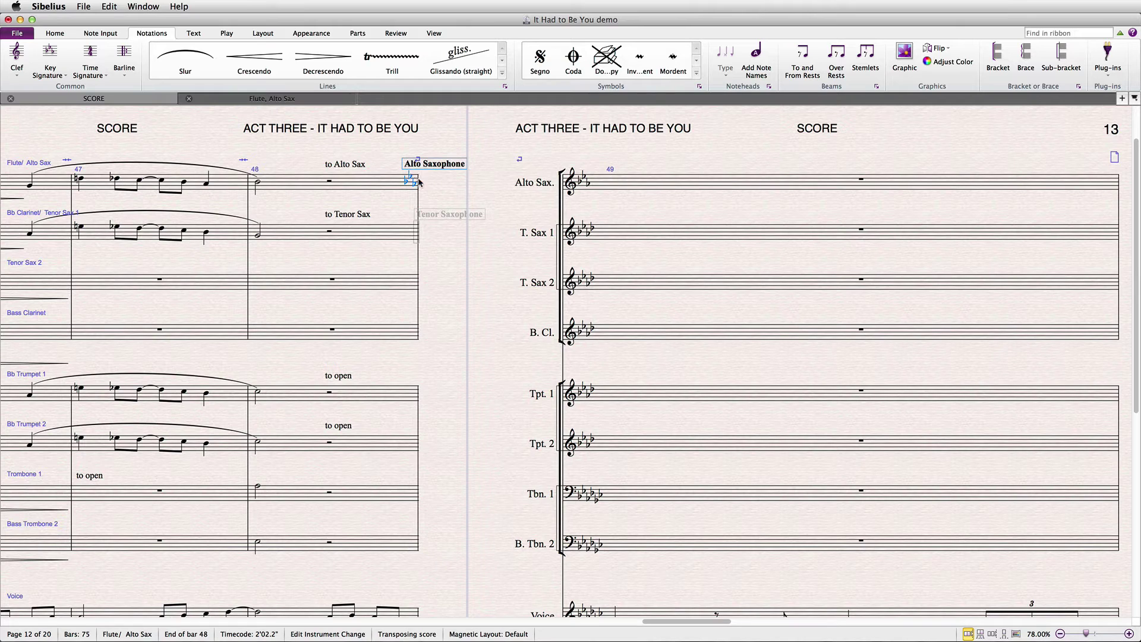
Remove the system break after bar 48.
left_click(385, 184)
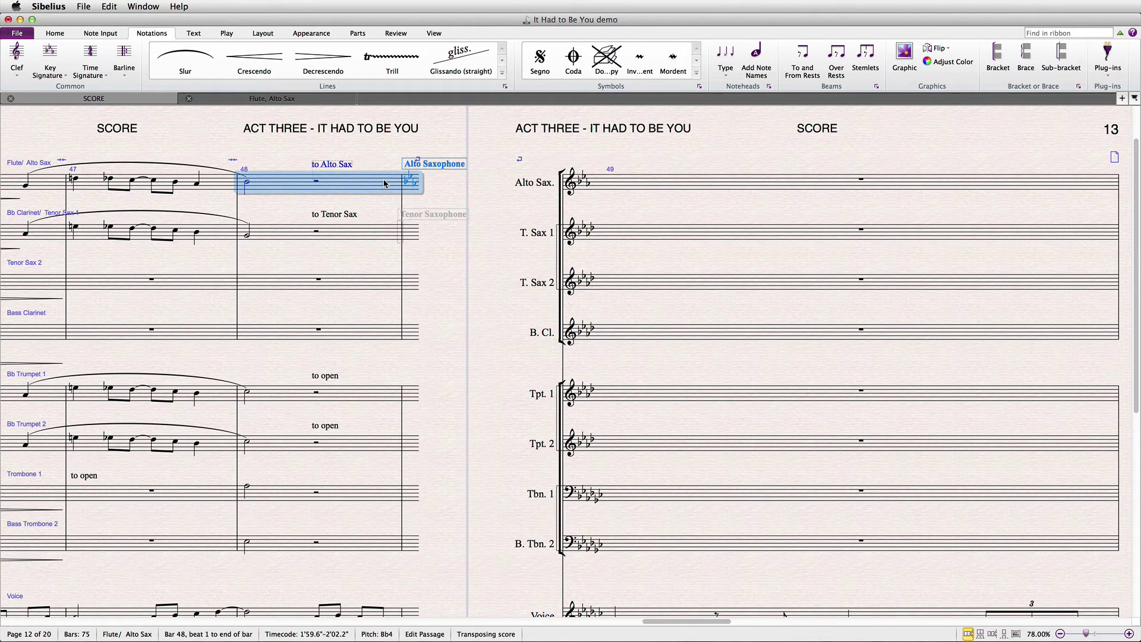
left_click(326, 36)
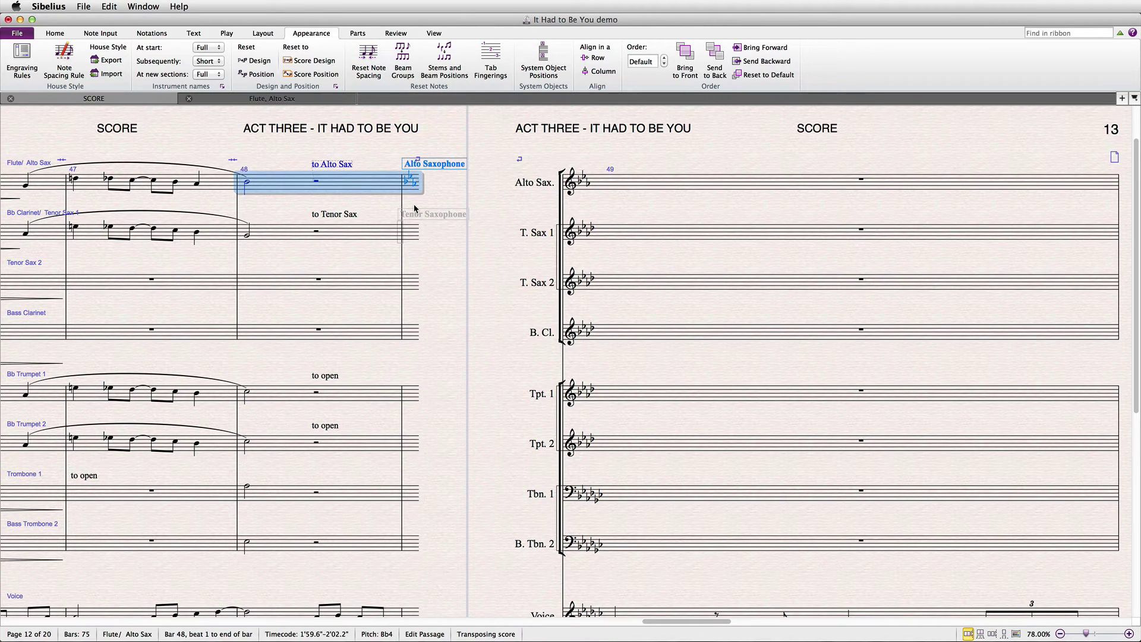
left_click(416, 164)
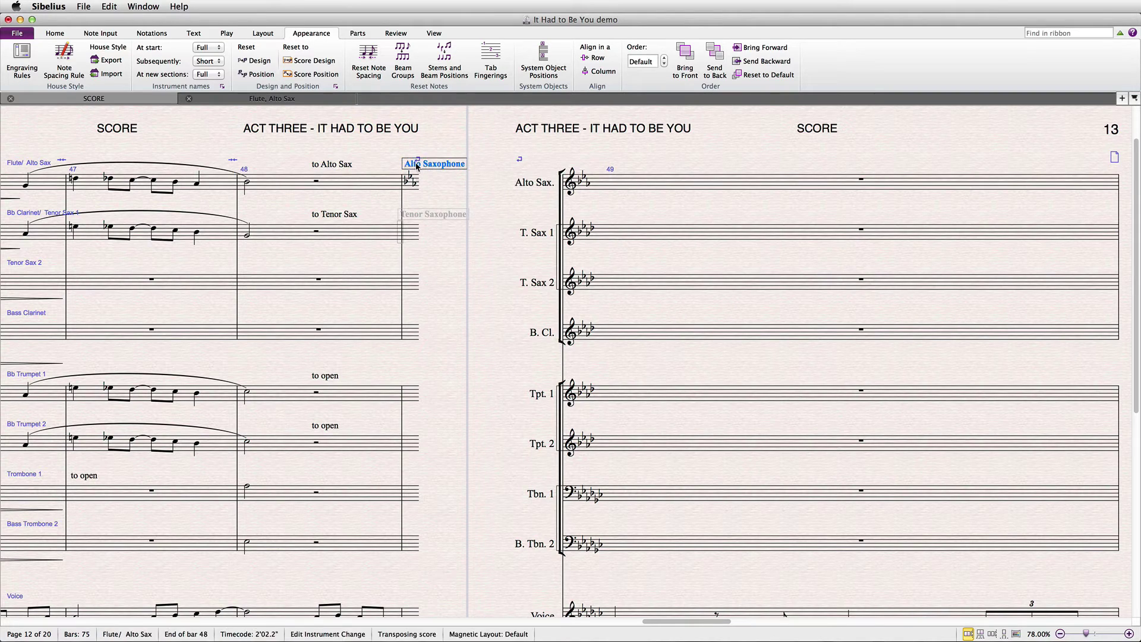
key("Escape")
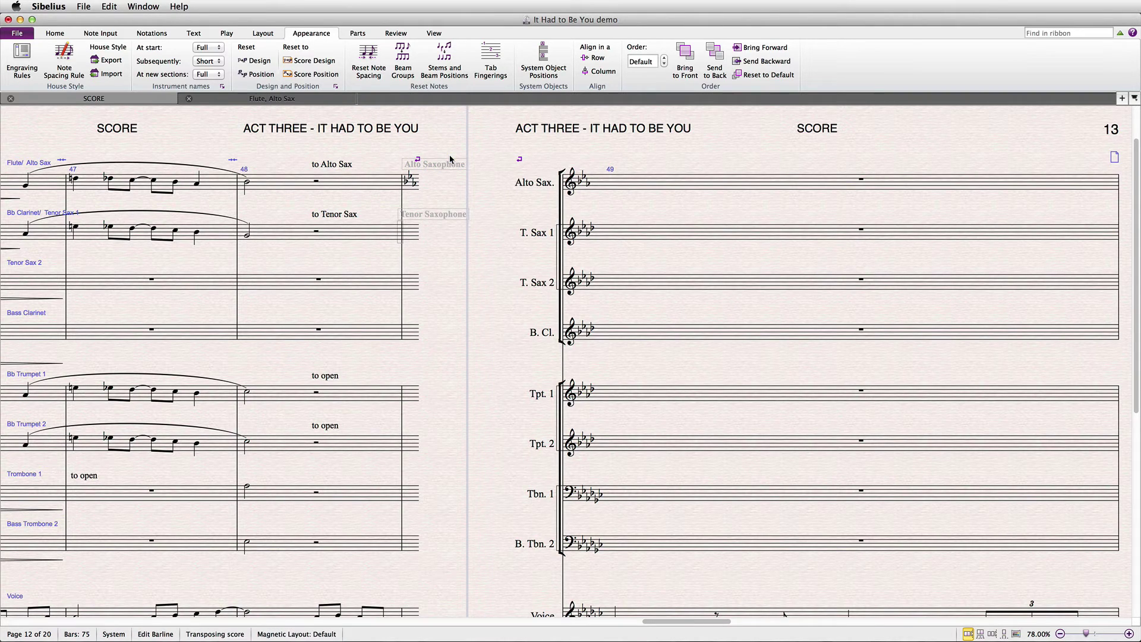
key("Delete")
Reset note spacing for bars 48–49, then show the Flute, Alto Sax part.
left_click(309, 181)
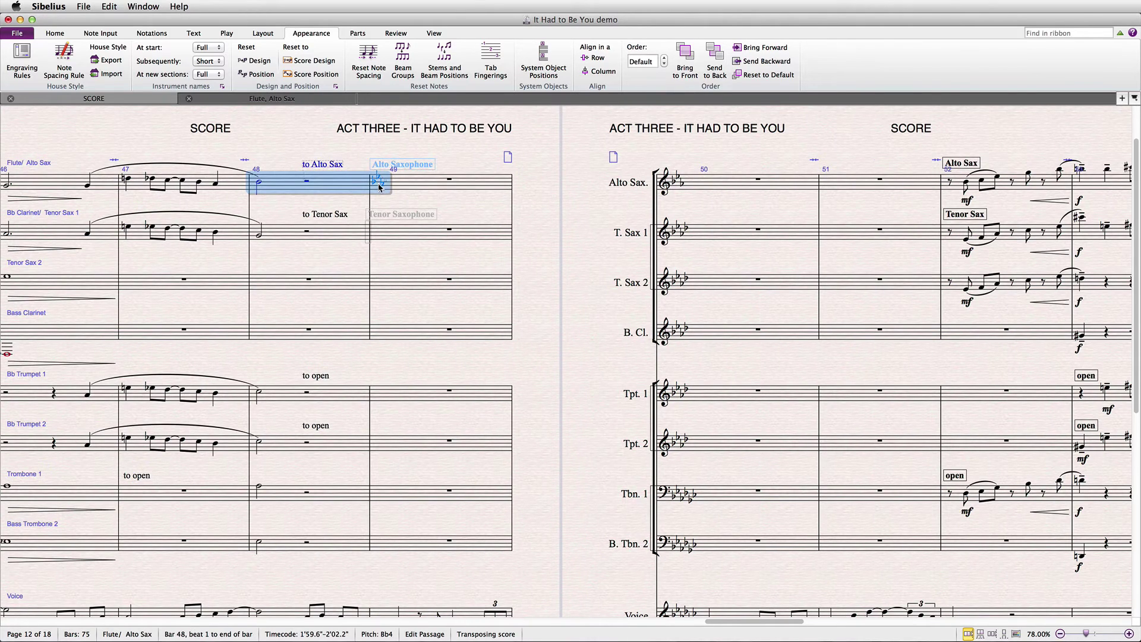
left_click(452, 182, "shift")
left_click(357, 74)
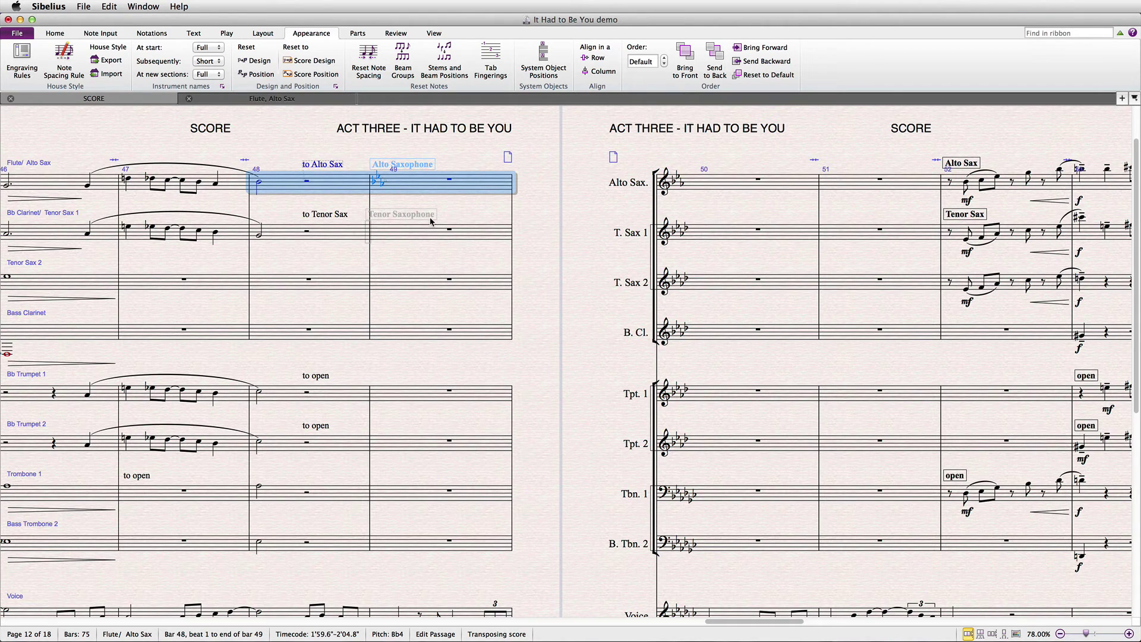
key("w")
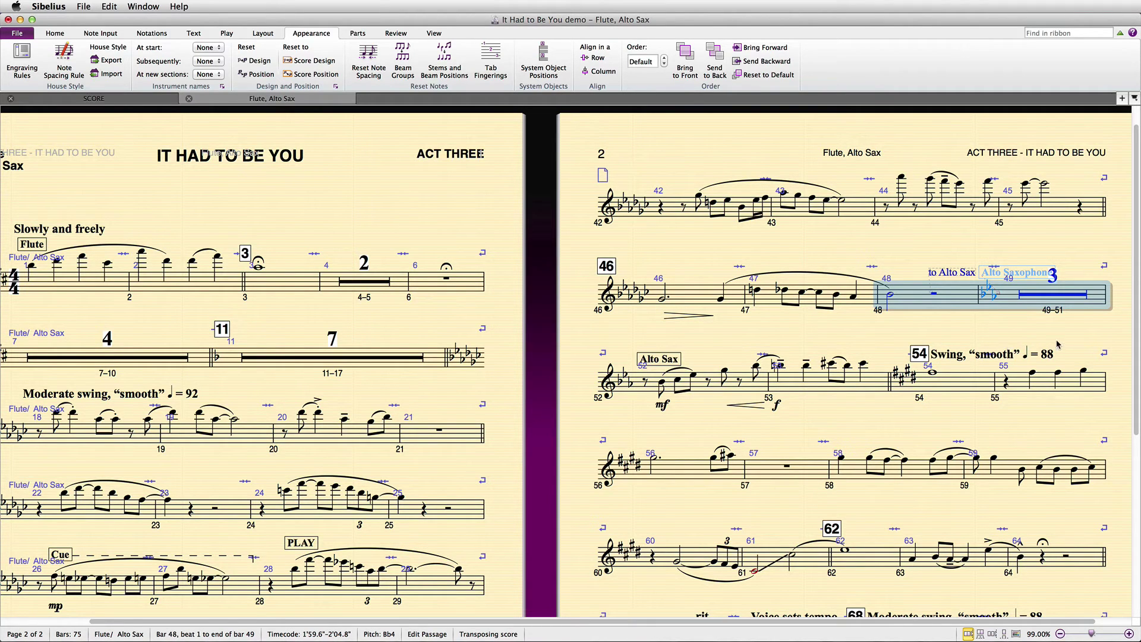
In the part, add then remove a system break after bar 48, keeping bars 49–51 on that line.
key("Escape")
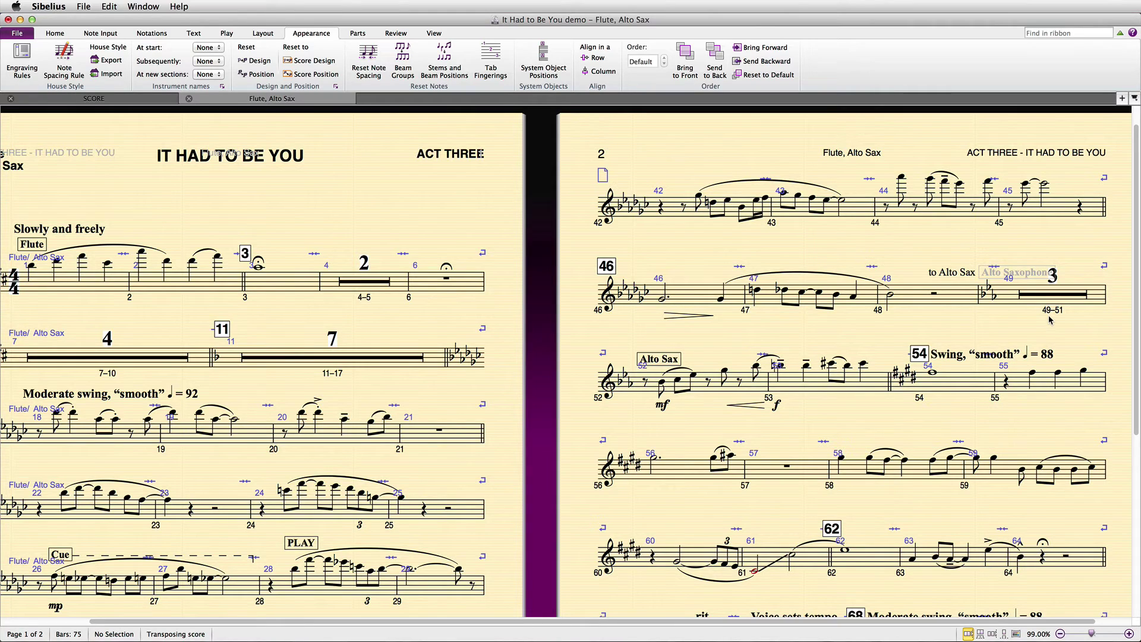
left_click(979, 300)
key("Return")
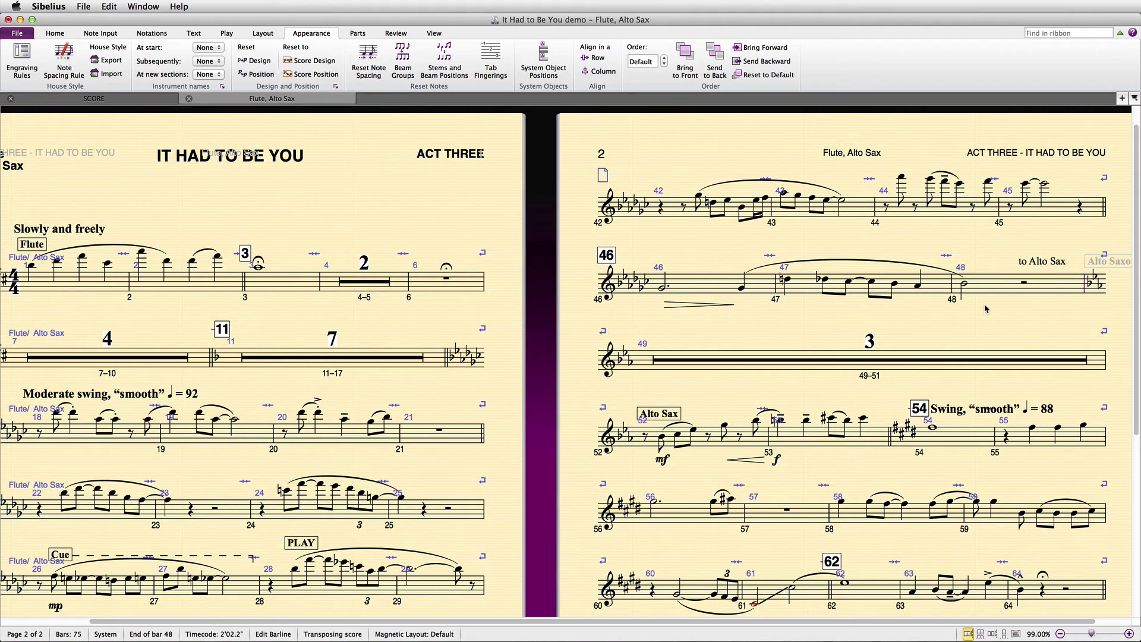
key("Return")
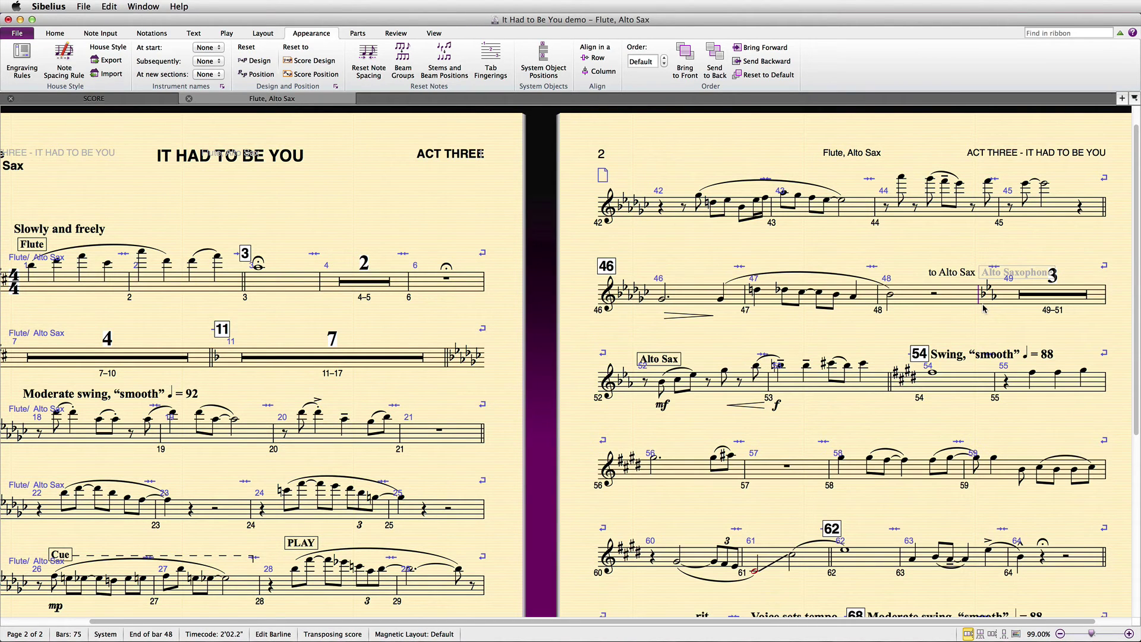
Open the Bb Clarinet, Tenor Sax 1 part at bar 49, then the Tenor Sax 2 part at bar 49.
key("w")
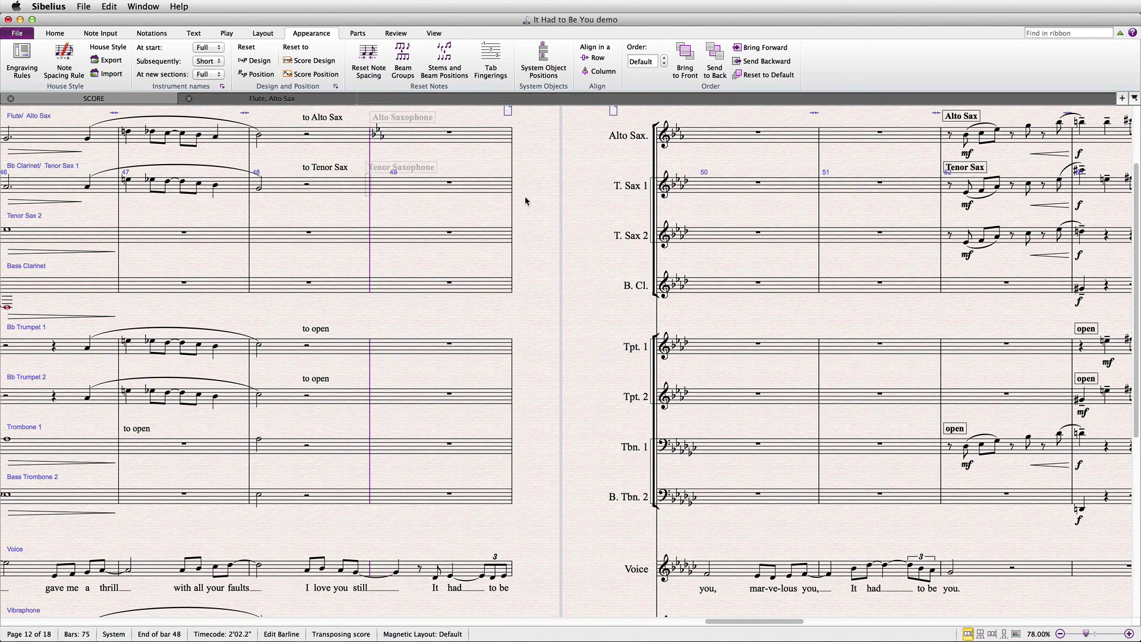
left_click(436, 194)
key("w")
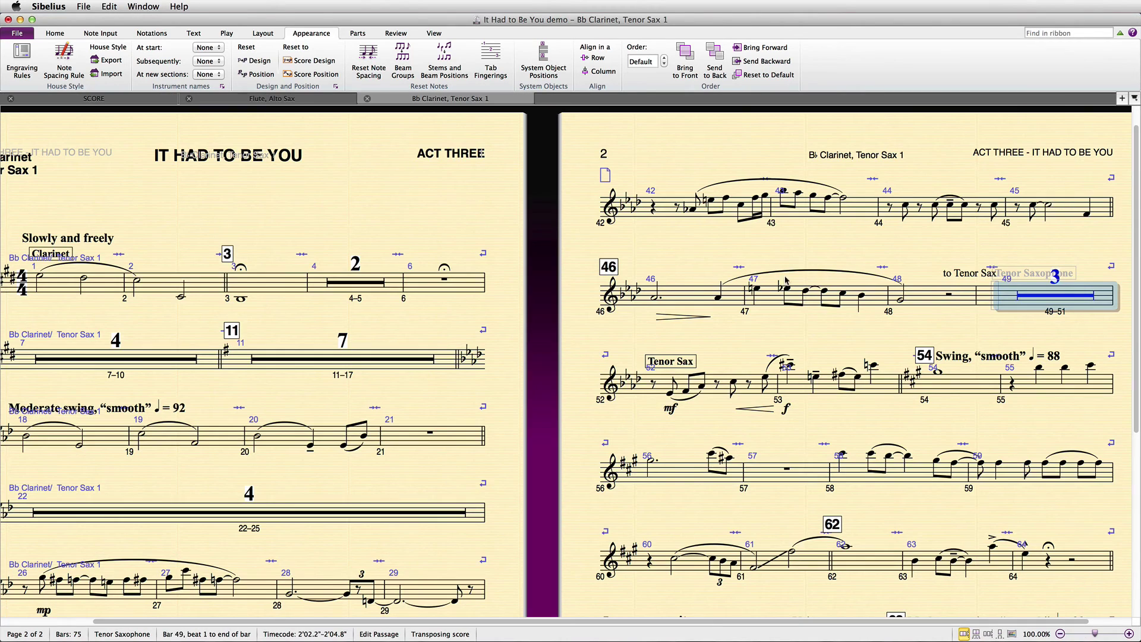
left_click(956, 300, "shift")
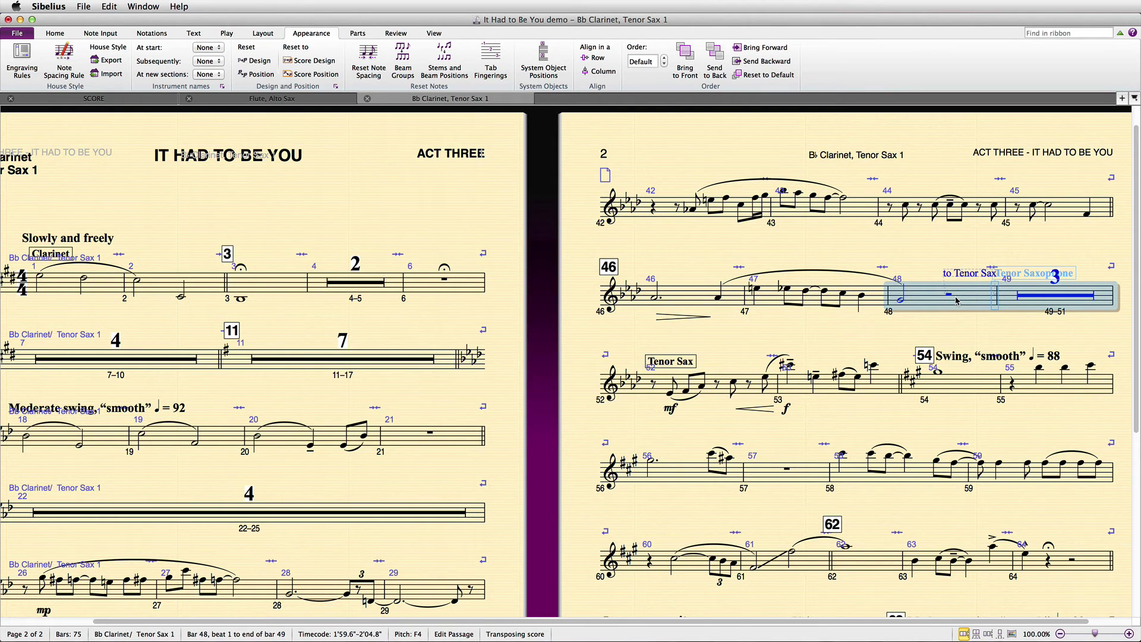
key("w")
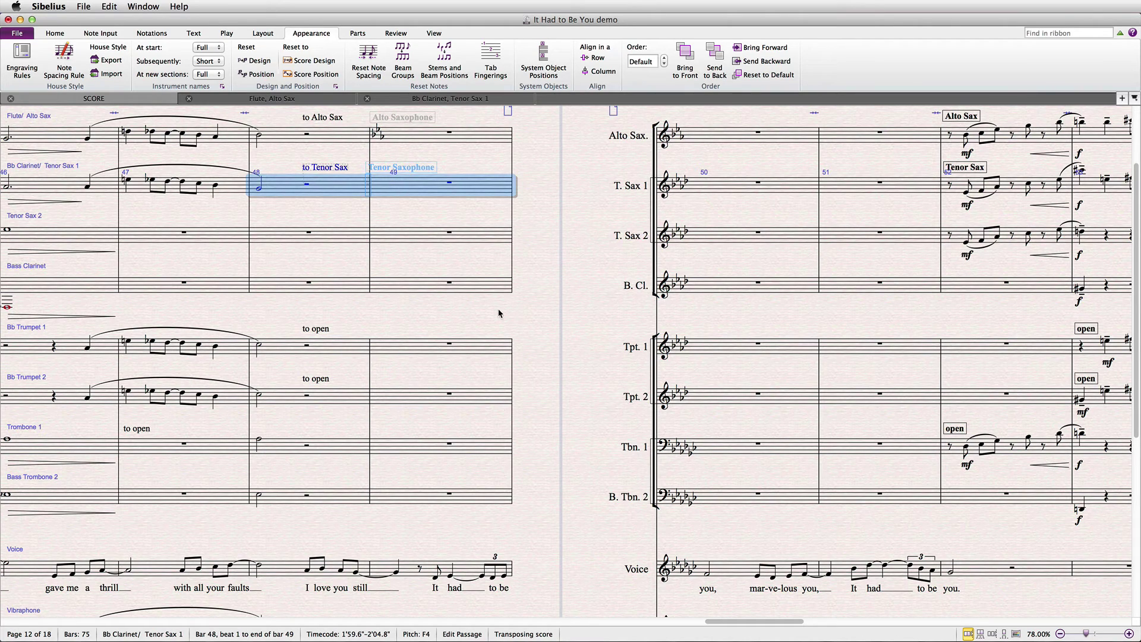
left_click(409, 234)
key("w")
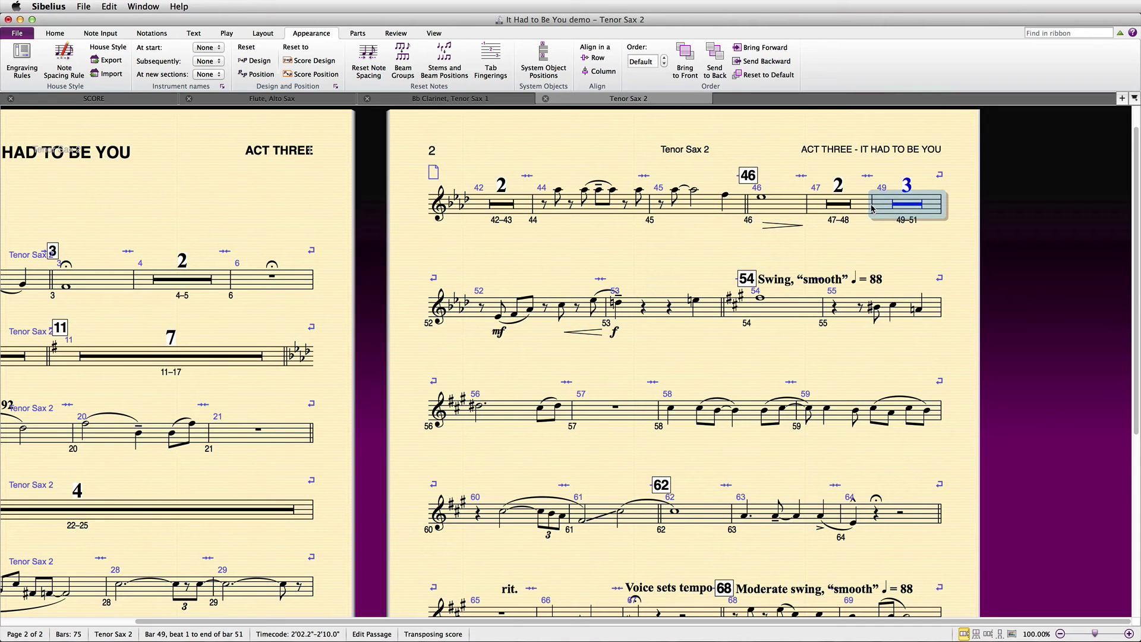
Hide the barline before bar 49 so bars 47–51 merge into one 5-bar rest.
left_click(872, 205)
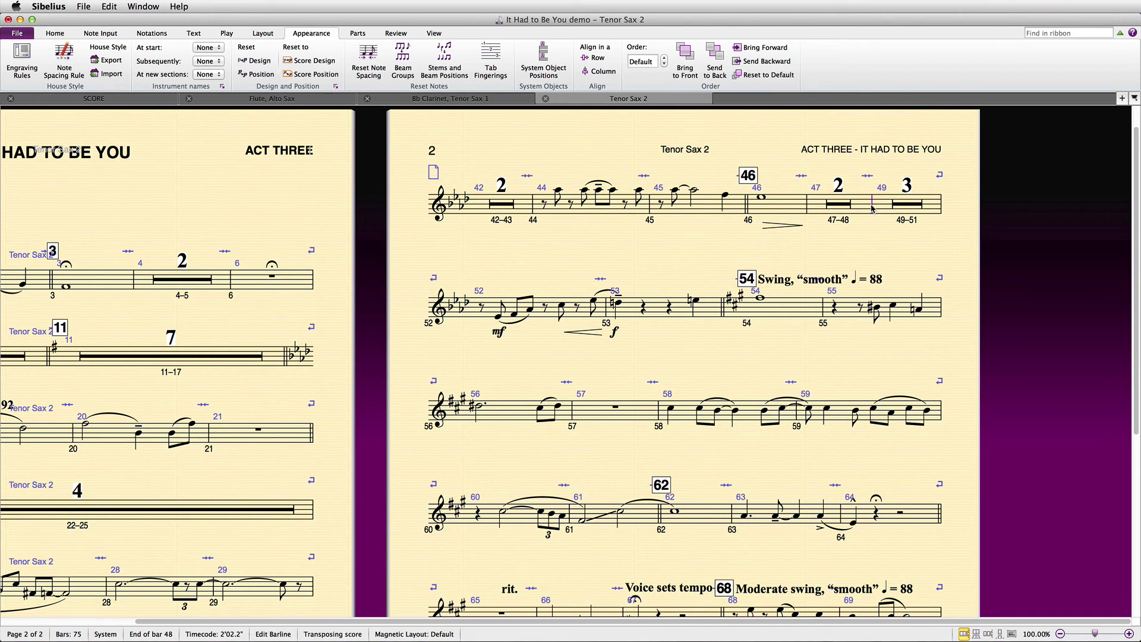
right_click(872, 207)
mouse_move(905, 292)
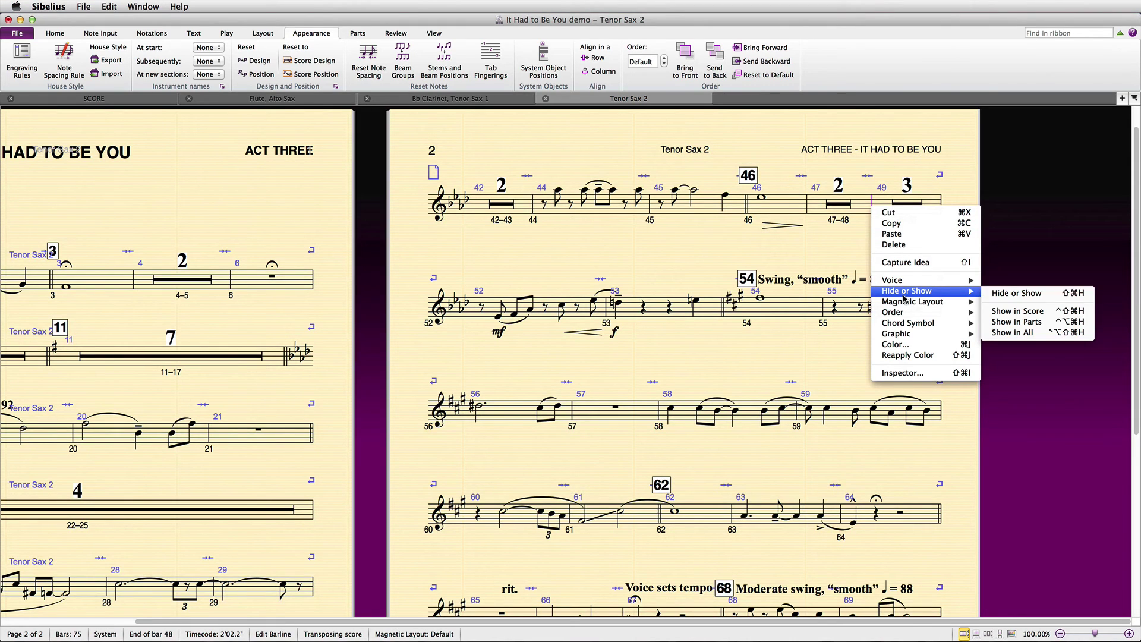
left_click(1003, 294)
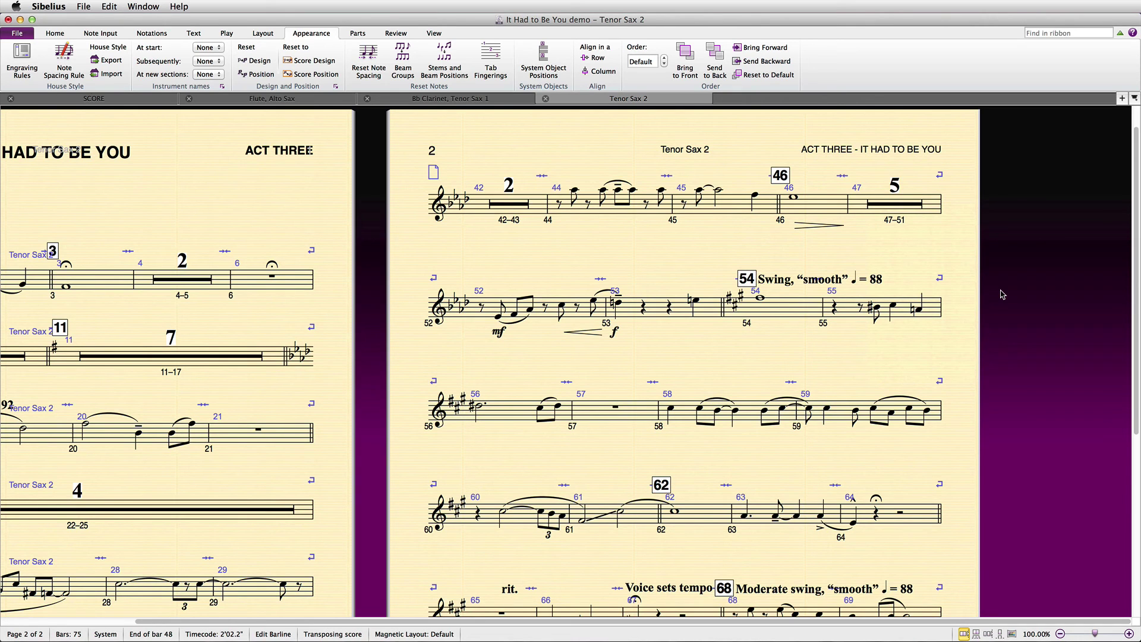
Return from the Tenor Sax 2 part to the full score and select bar 49 of the alto sax staff.
left_click(838, 204)
key("w")
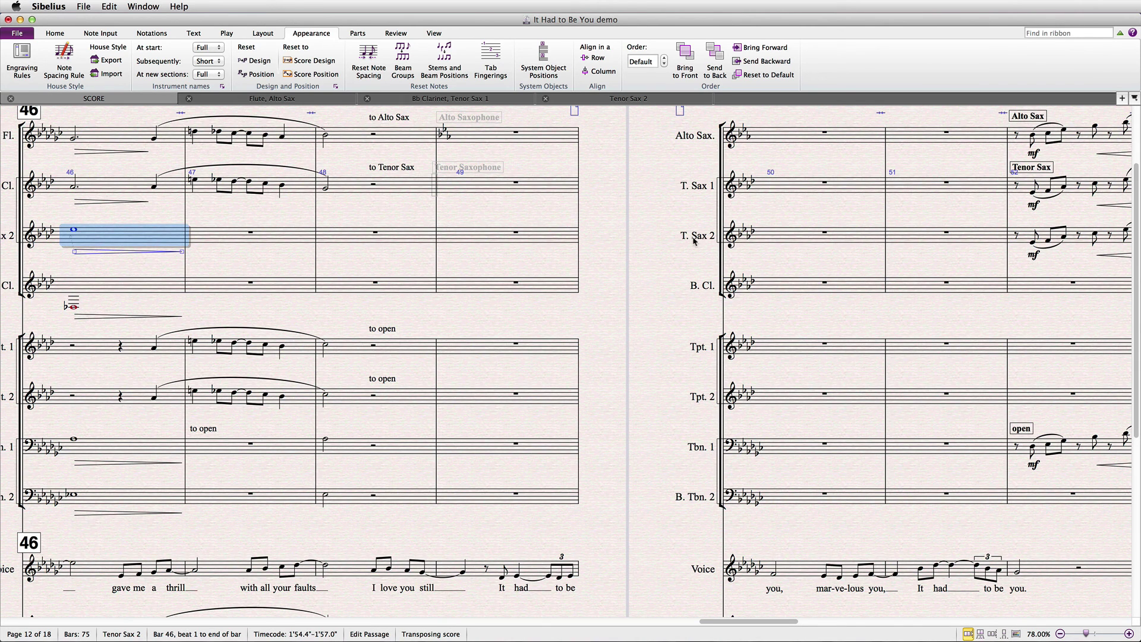
scroll(693, 239, "up", 2)
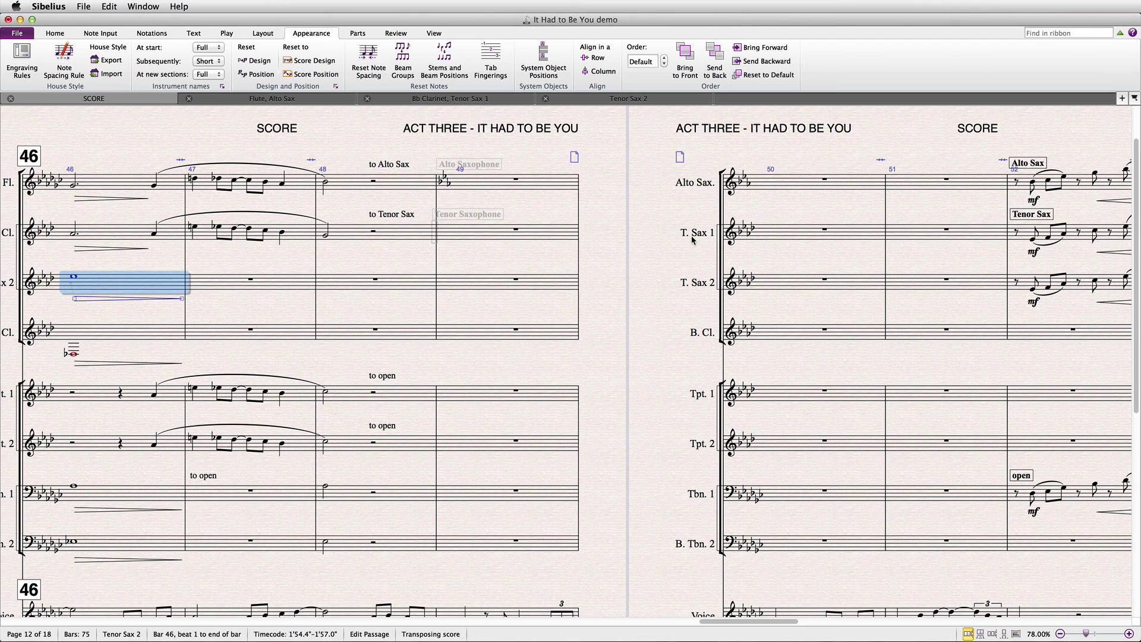
left_click(489, 184)
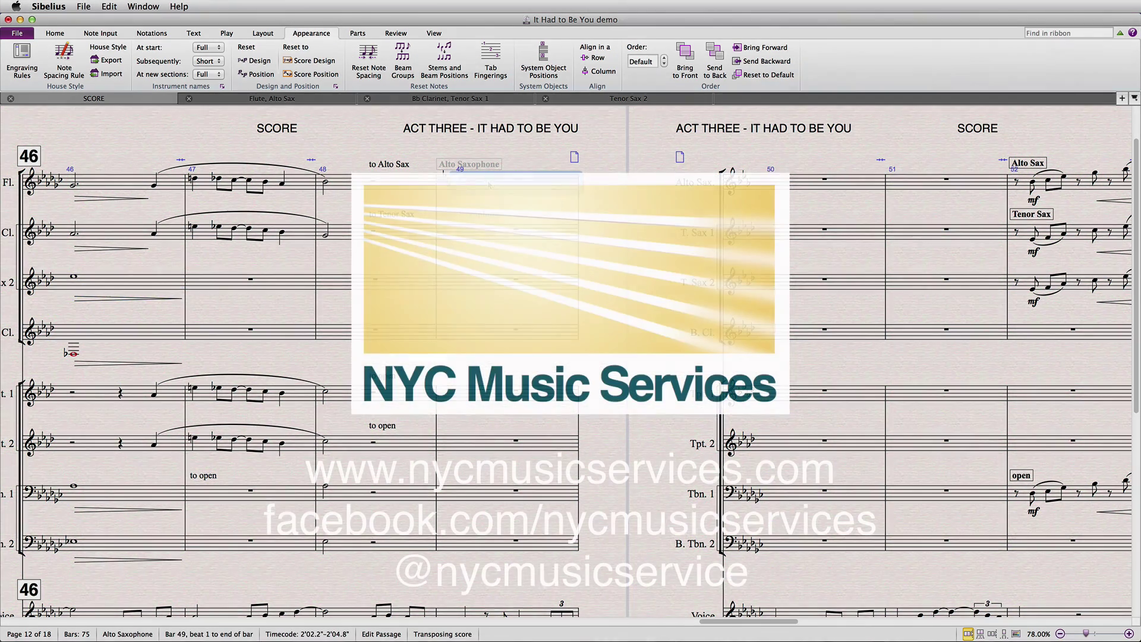